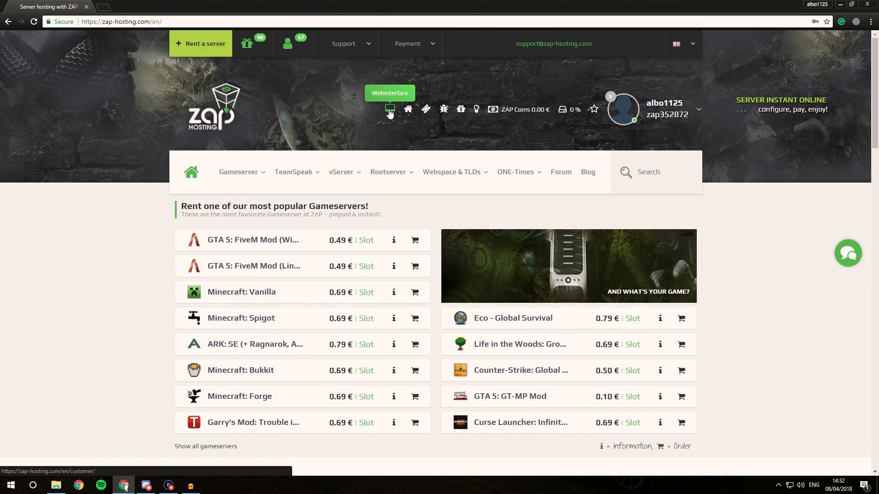
# Open the Webinterface dashboard and select the GTA 5: FiveM Mod (Linux) gameserver
pyautogui.click(390, 110)
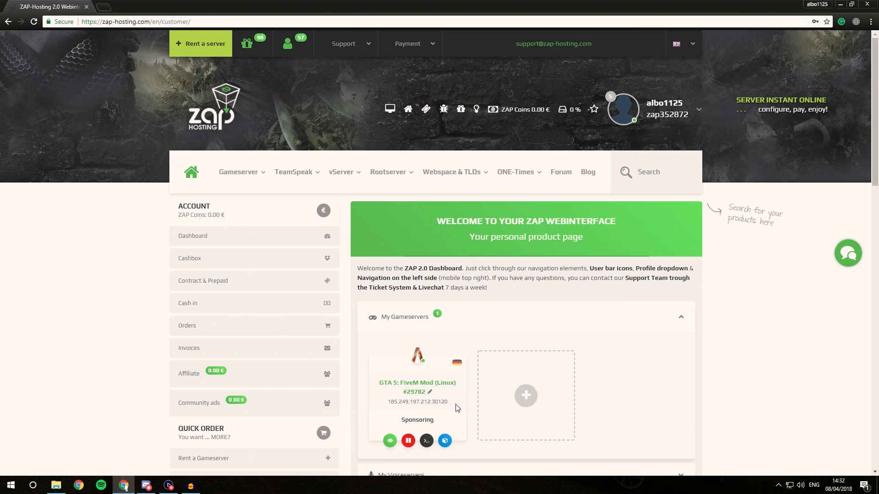
pyautogui.scroll(-2, 456, 407)
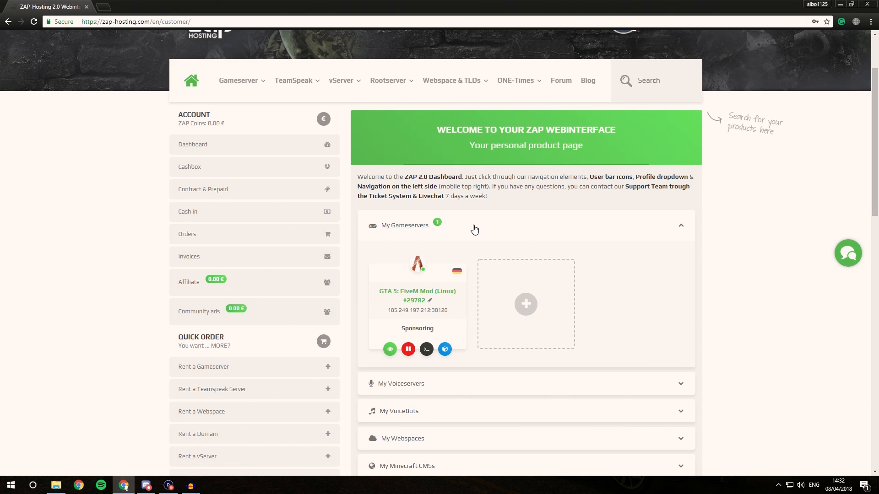
pyautogui.click(400, 296)
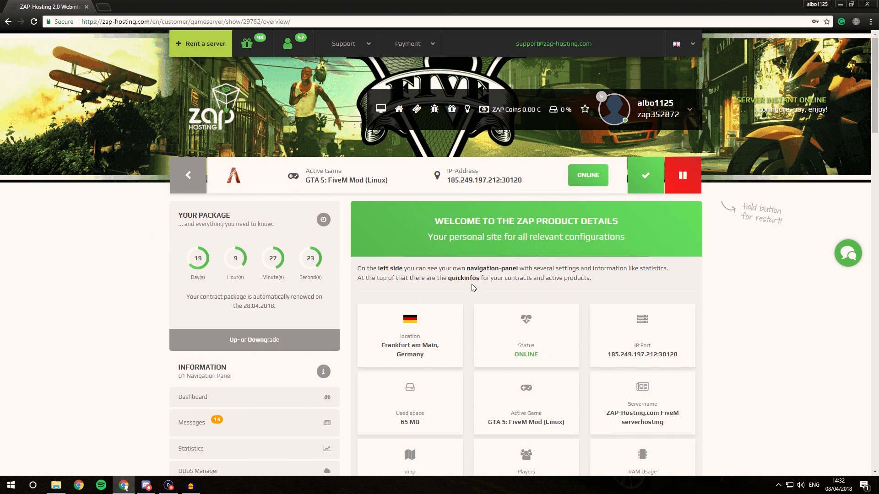
# Scroll up and down through the FiveM gameserver's product overview page
pyautogui.scroll(-3, 456, 294)
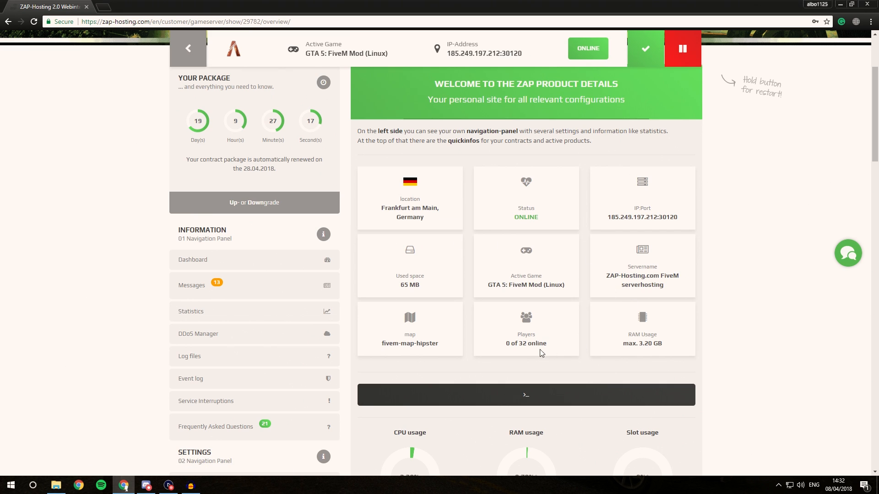
pyautogui.scroll(-3, 457, 368)
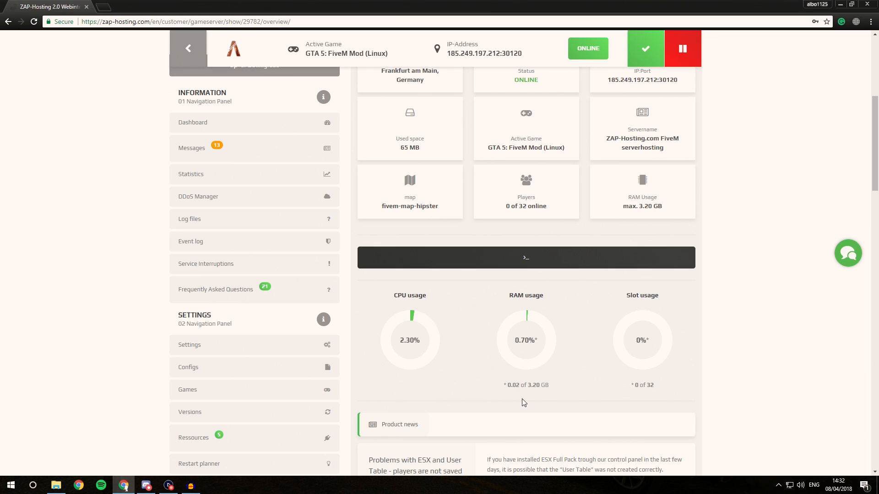
pyautogui.scroll(-2, 457, 396)
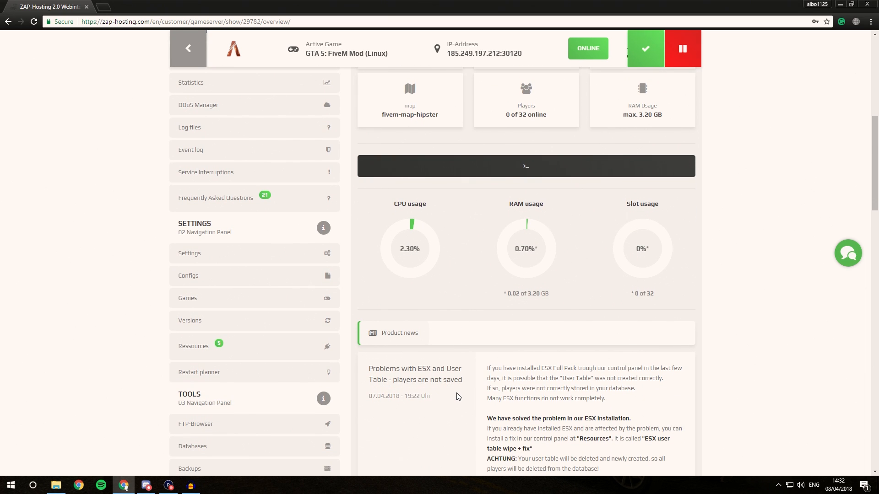
pyautogui.scroll(5, 457, 396)
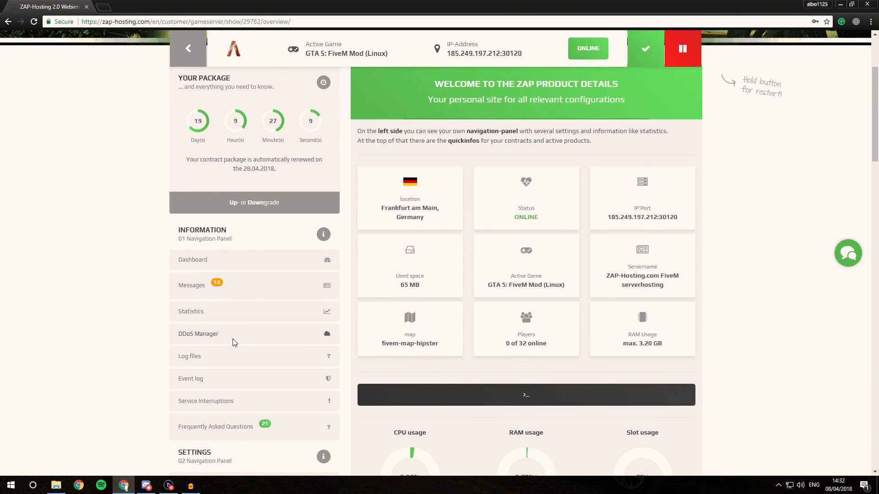
pyautogui.scroll(-6, 260, 336)
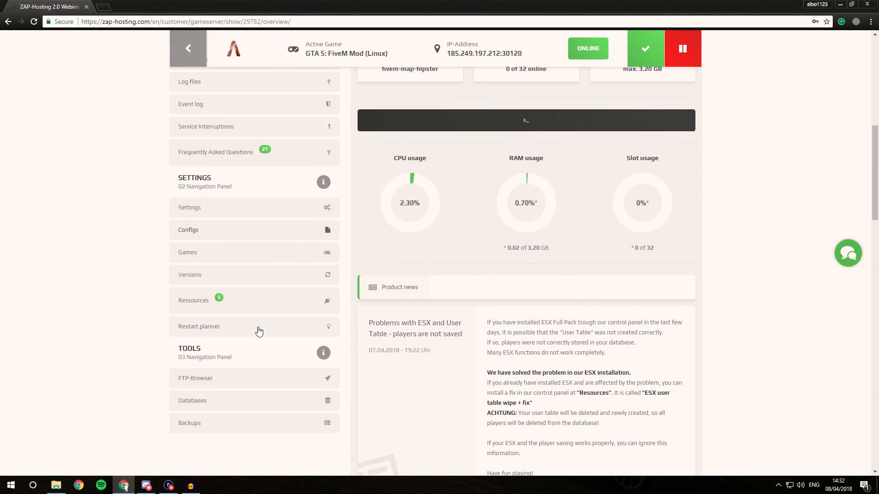
pyautogui.scroll(6, 143, 366)
pyautogui.scroll(-7, 145, 368)
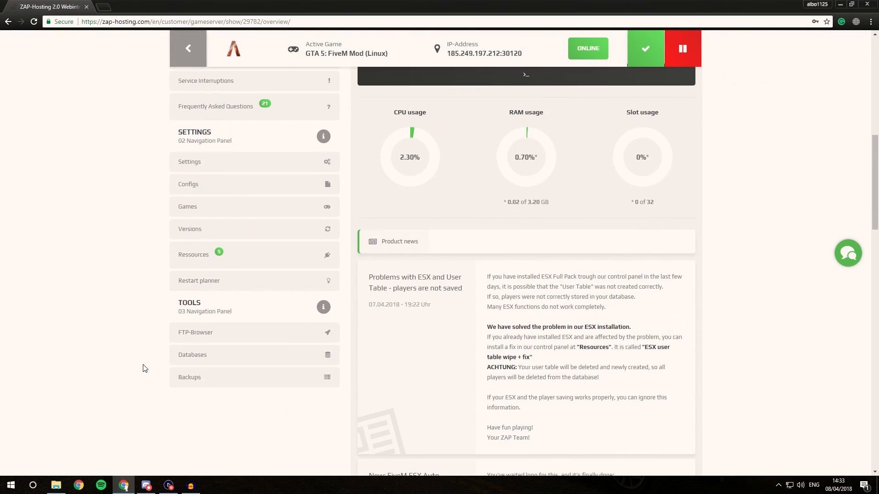
pyautogui.scroll(5, 188, 369)
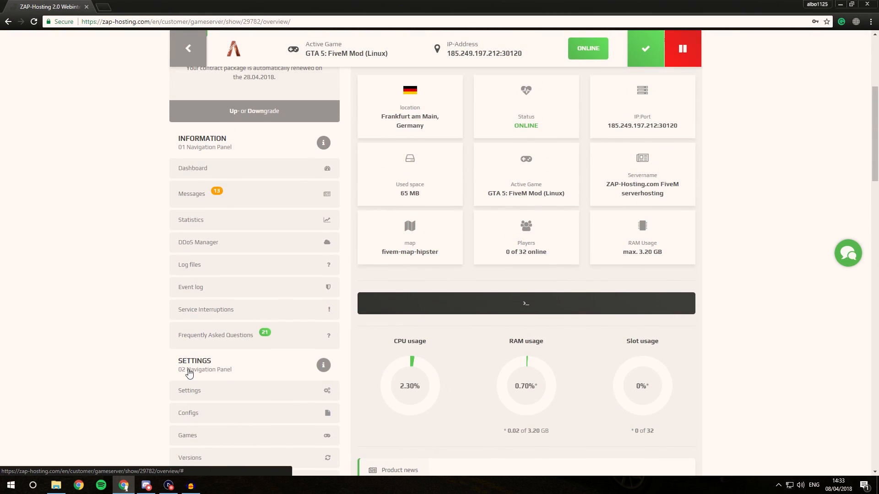
pyautogui.scroll(5, 192, 371)
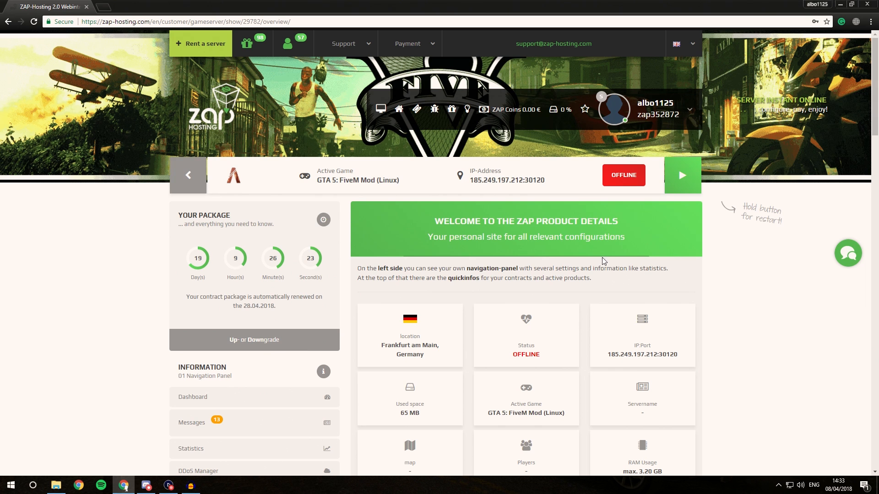
pyautogui.scroll(-7, 248, 353)
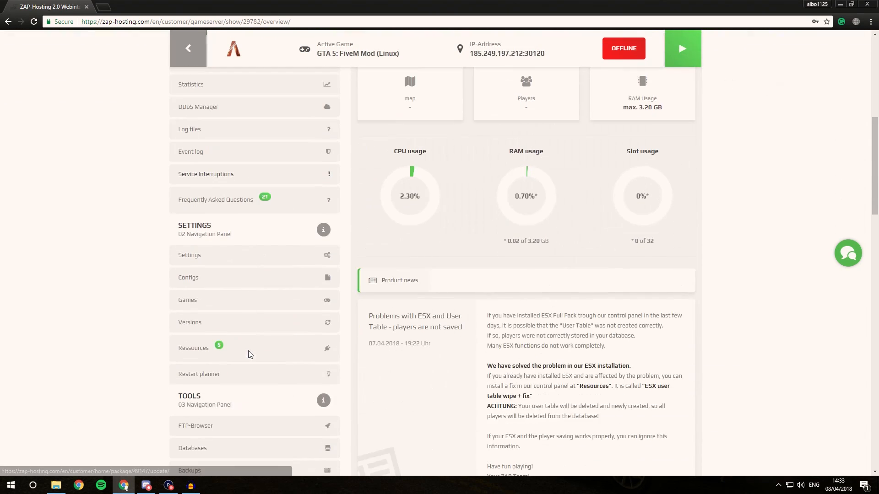
pyautogui.scroll(5, 255, 357)
pyautogui.scroll(3, 255, 357)
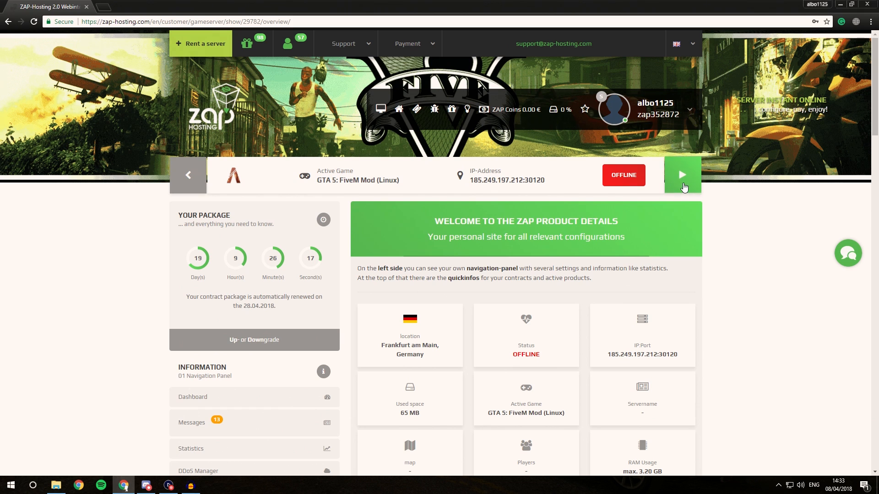
# Start the FiveM server, then stop it, leaving it OFFLINE with 0 of 32 slots
pyautogui.click(683, 178)
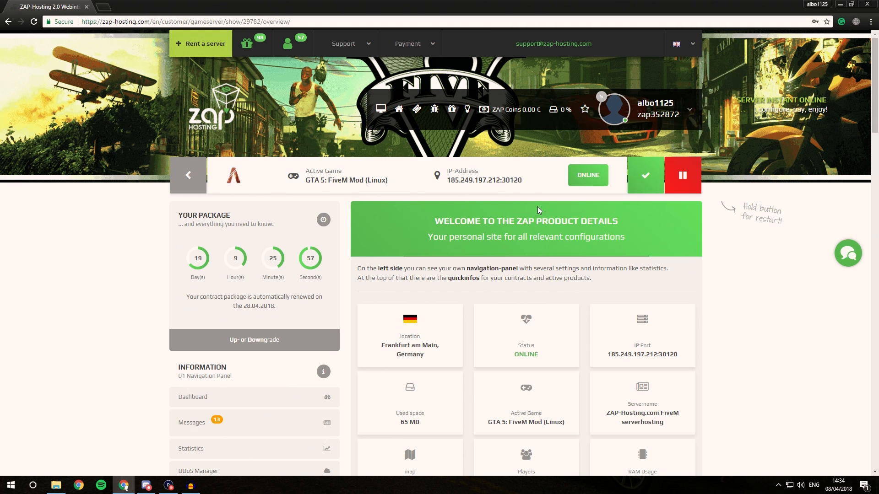
pyautogui.click(682, 175)
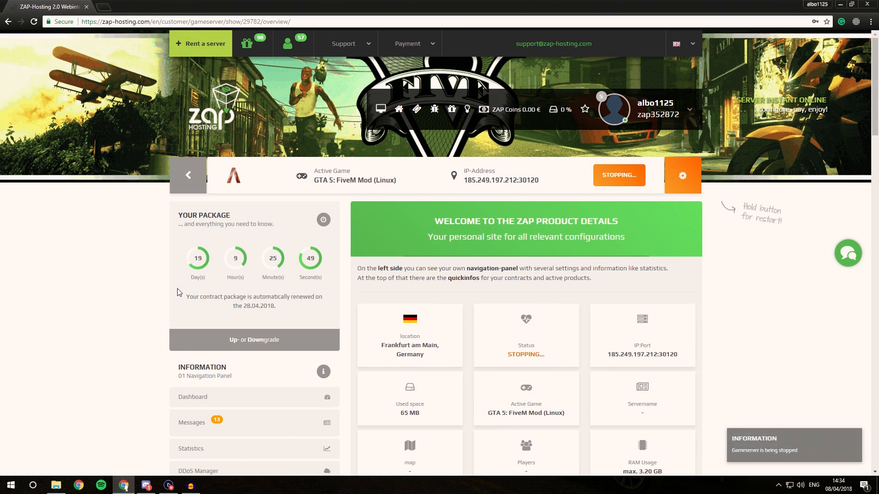
pyautogui.scroll(-3, 177, 289)
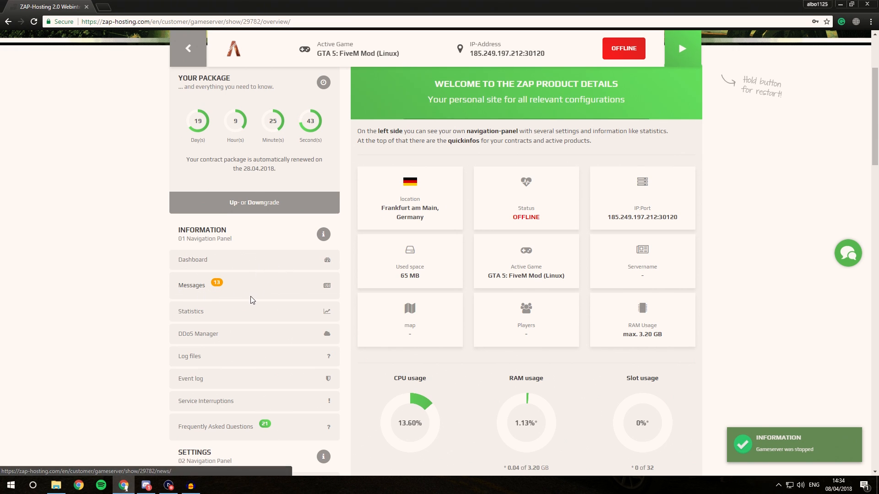
pyautogui.scroll(-3, 259, 328)
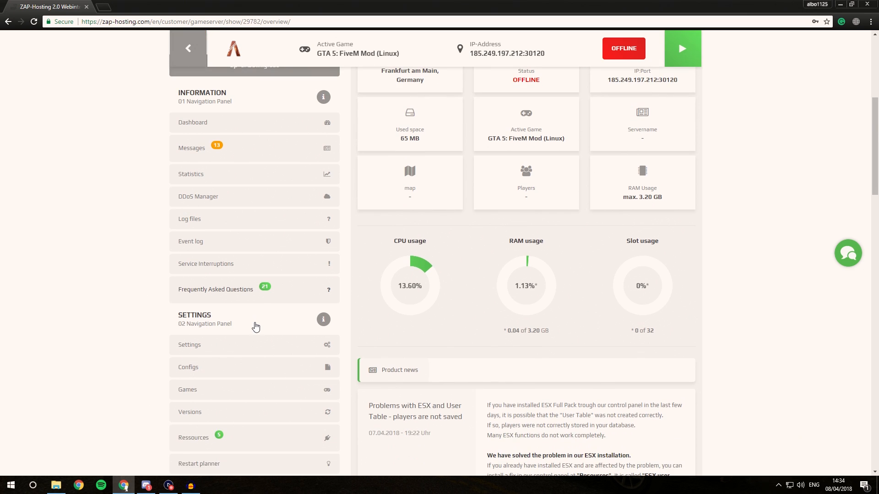
# In the start settings, change the Servername to the creator's handle followed by 'Tut'
pyautogui.click(218, 351)
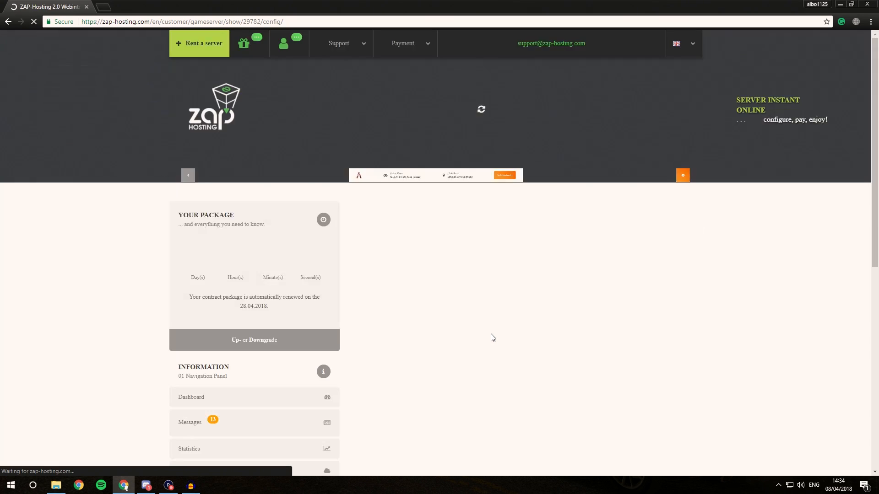
pyautogui.scroll(-2, 491, 337)
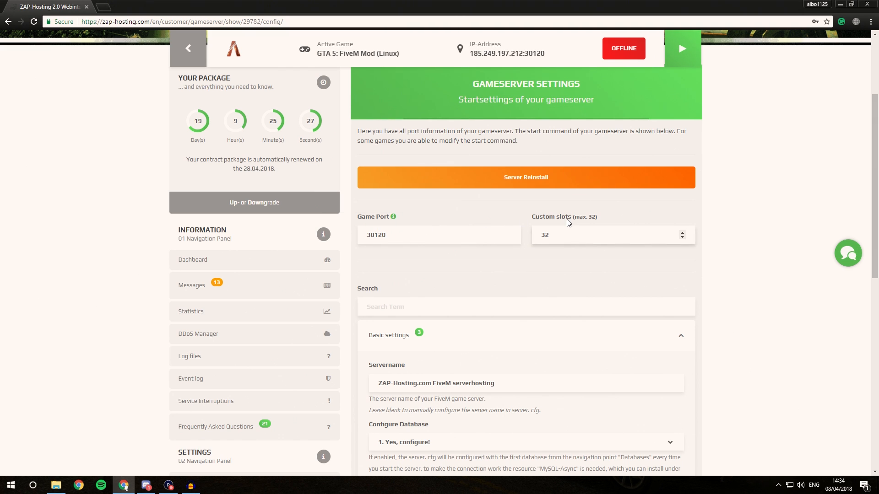
pyautogui.scroll(-2, 421, 302)
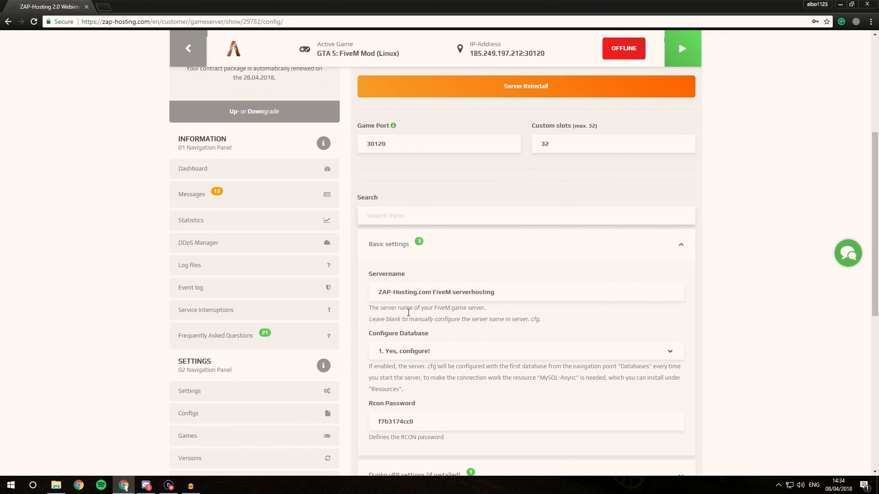
pyautogui.scroll(-2, 427, 311)
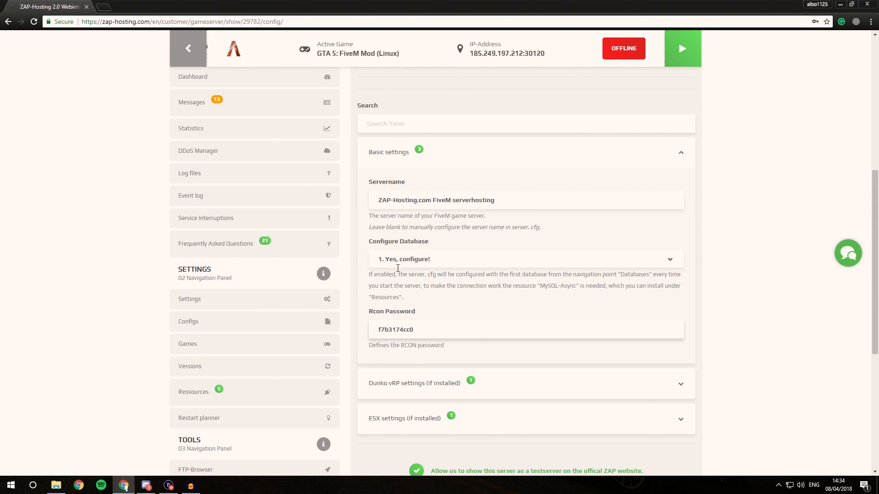
pyautogui.scroll(4, 445, 354)
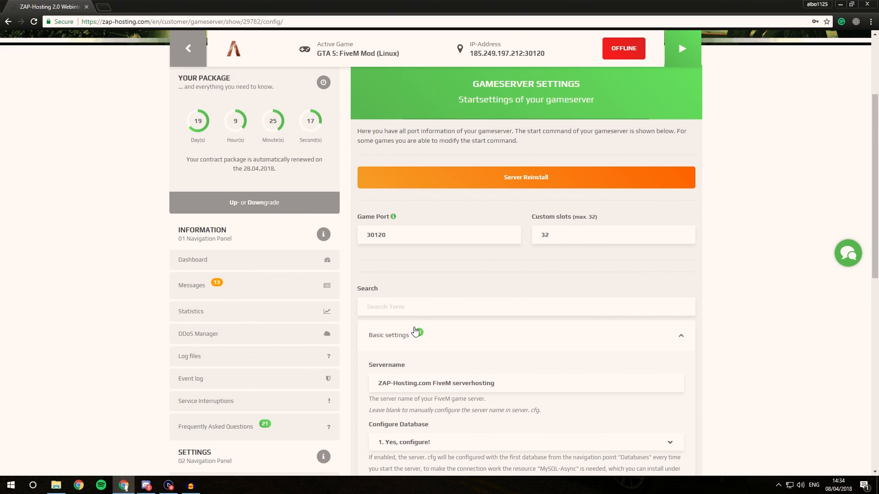
pyautogui.scroll(-2, 418, 332)
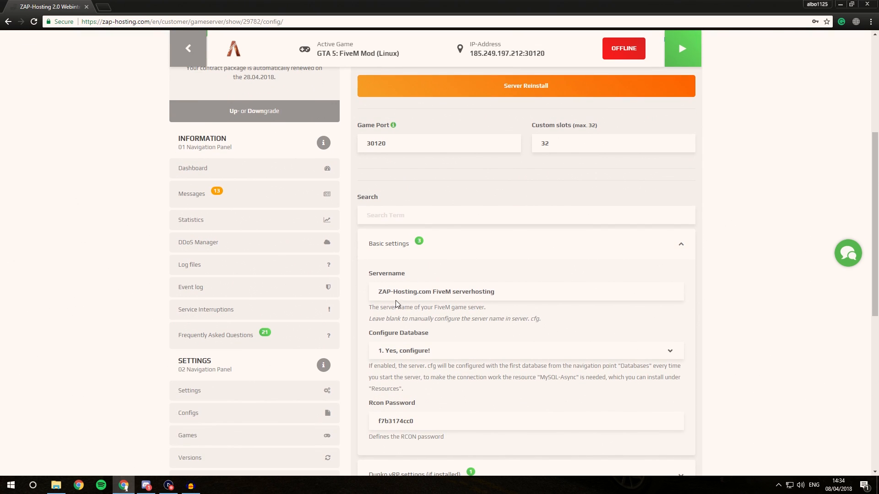
pyautogui.click(499, 291)
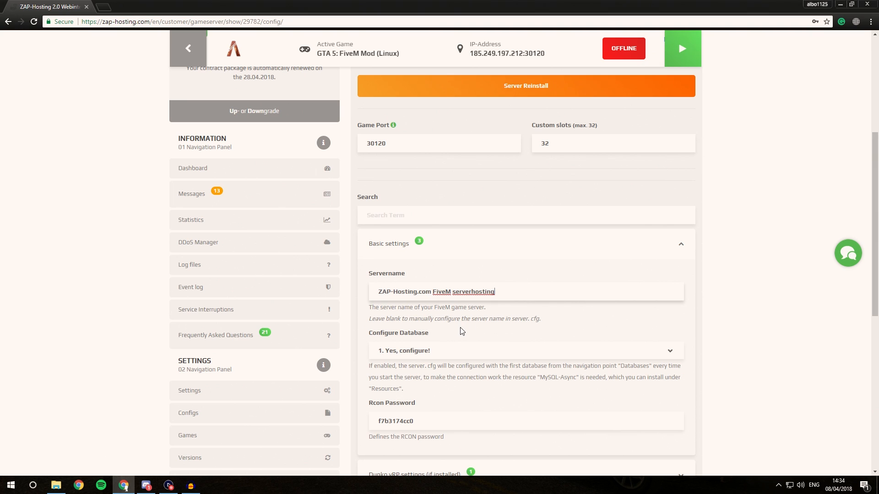
pyautogui.moveTo(492, 295); pyautogui.dragTo(512, 295)
pyautogui.click(419, 293)
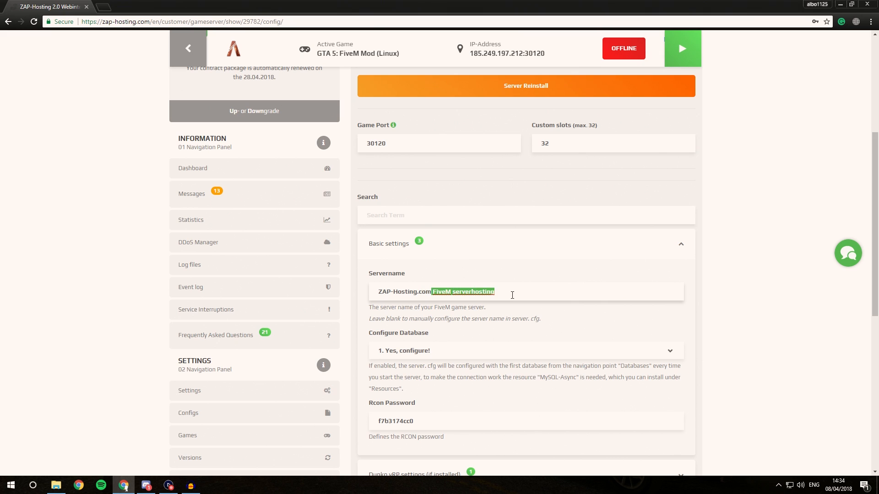
pyautogui.write('Albo1125')
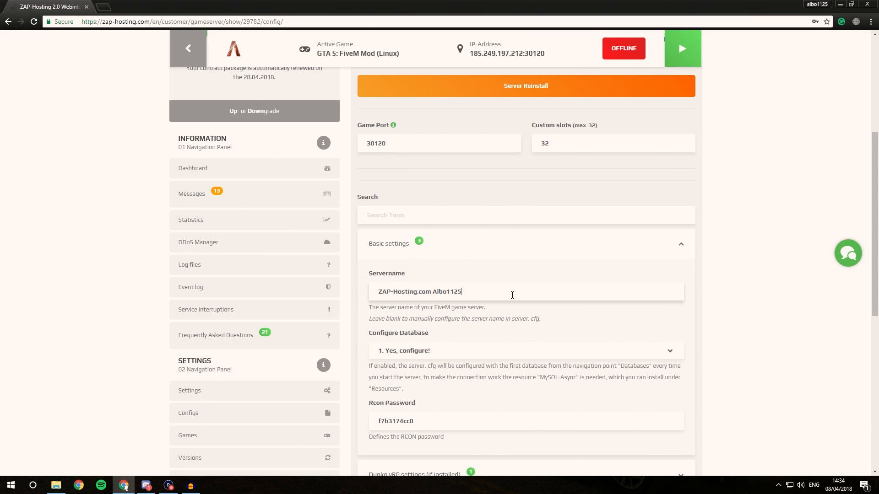
pyautogui.write(' Tutorial')
# Enter a new RCON password, save the settings, and go to the Configs page
pyautogui.scroll(-2, 411, 325)
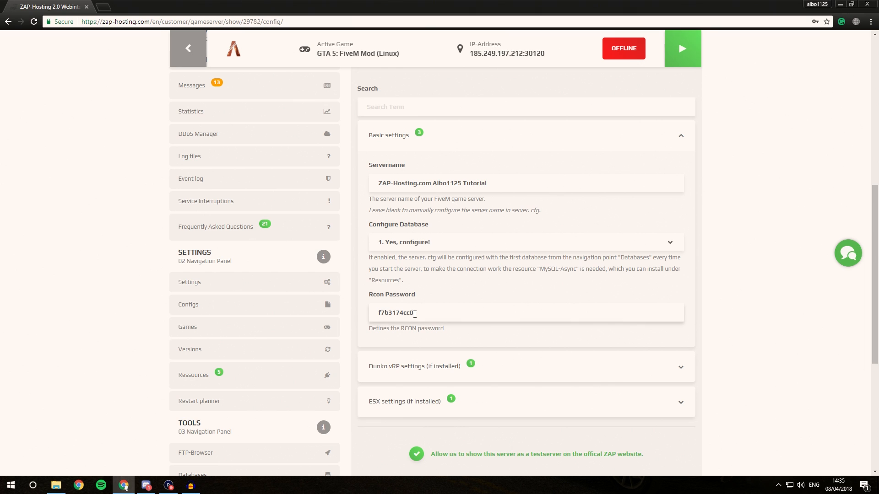
pyautogui.click(412, 316)
pyautogui.scroll(-5, 440, 315)
pyautogui.click(523, 245)
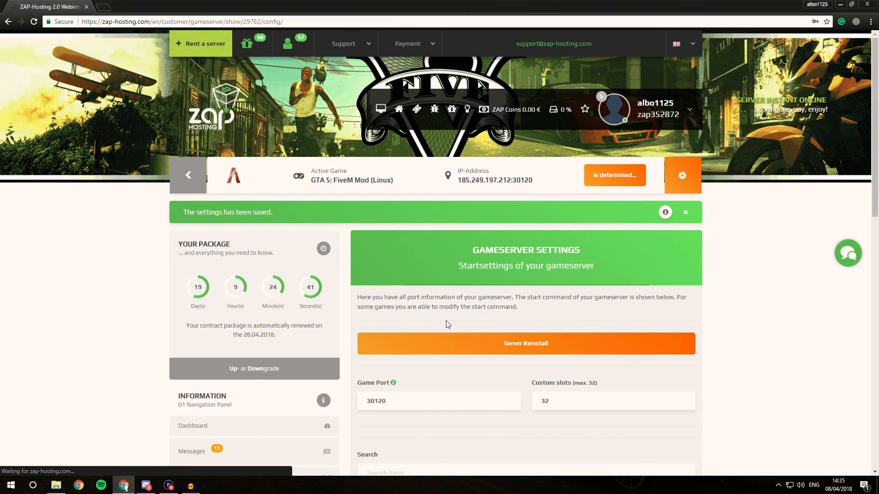
pyautogui.scroll(-5, 429, 314)
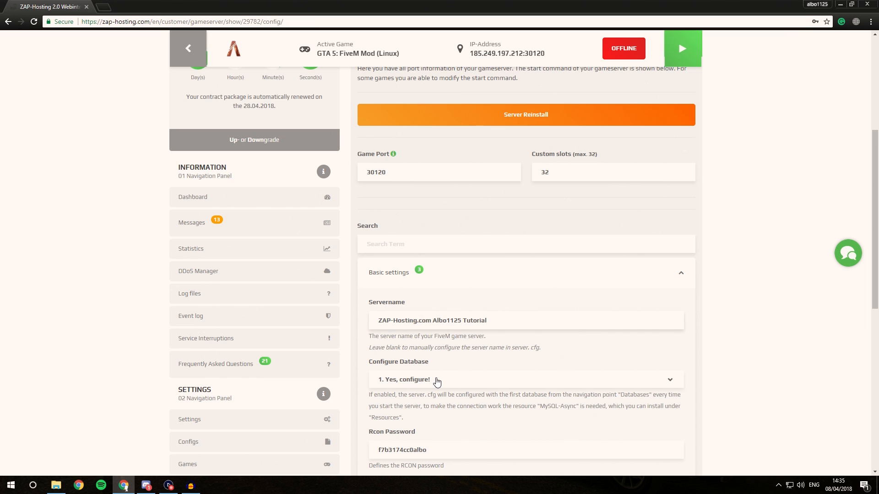
pyautogui.scroll(-3, 436, 381)
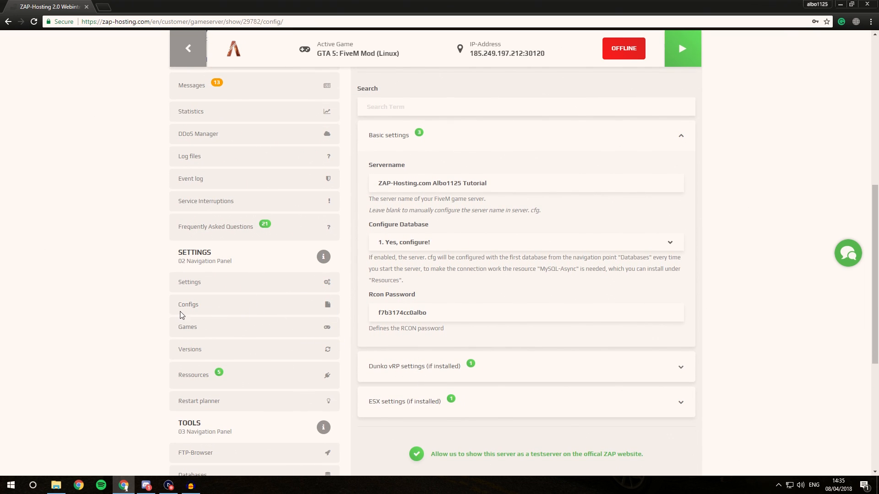
pyautogui.click(192, 307)
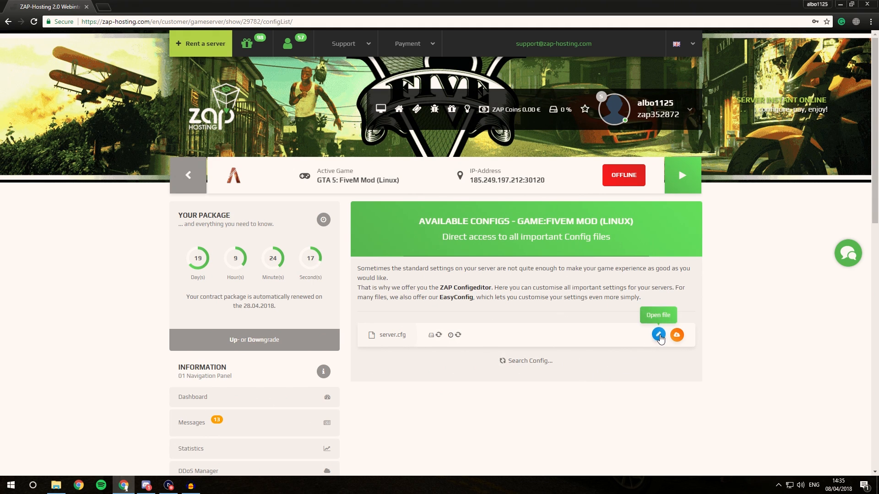
# Open server.cfg in the editor and look over its resource start lines
pyautogui.click(659, 335)
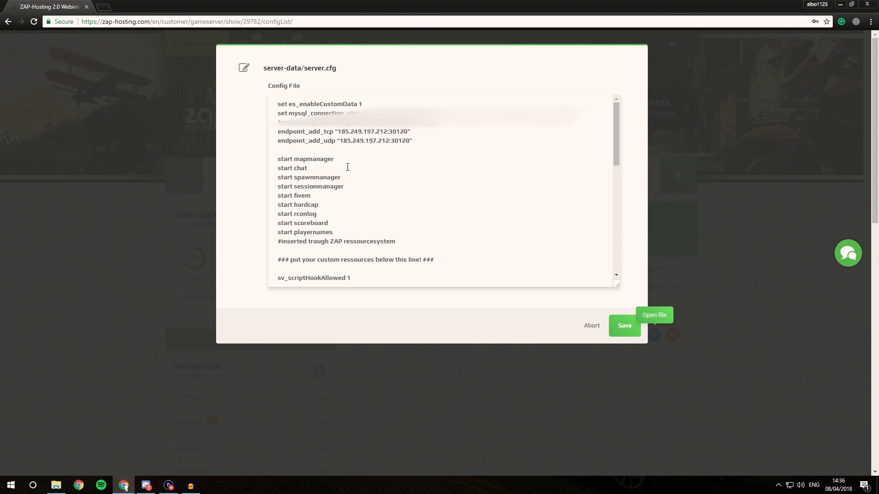
pyautogui.scroll(-1, 347, 167)
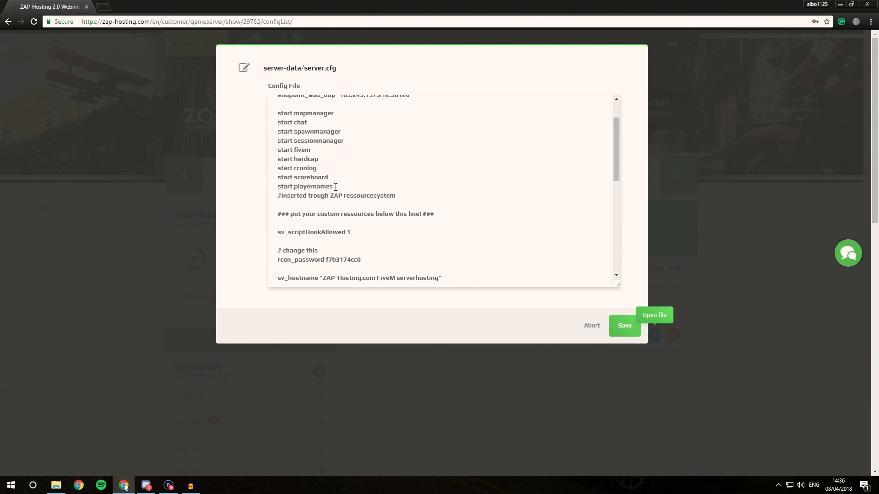
pyautogui.moveTo(334, 187); pyautogui.dragTo(277, 187)
# Add a 'start jailer' line below the custom resources marker, then delete it again
pyautogui.click(338, 186)
pyautogui.scroll(-1, 415, 195)
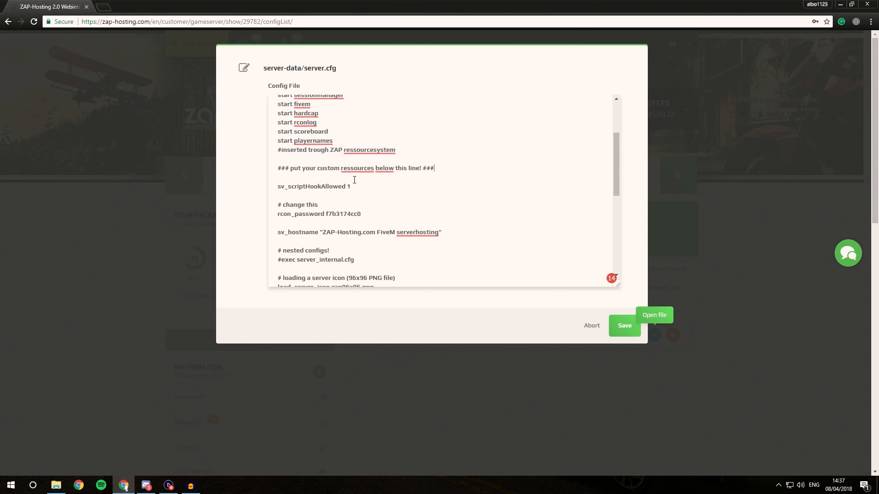
pyautogui.press('Return')
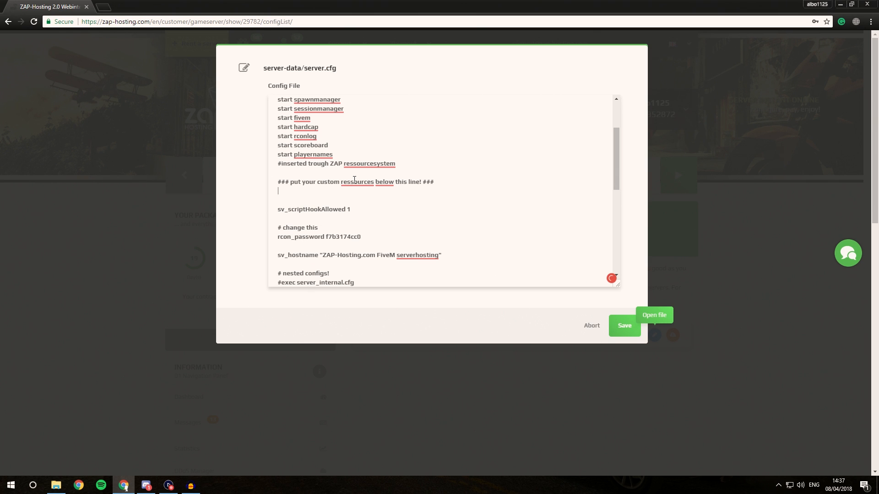
pyautogui.write('start jailer')
pyautogui.press('BackSpace')
pyautogui.press('BackSpace')
pyautogui.press('BackSpace')
pyautogui.press('BackSpace')
pyautogui.press('BackSpace')
pyautogui.press('BackSpace')
pyautogui.press('BackSpace')
pyautogui.press('BackSpace')
pyautogui.press('BackSpace')
pyautogui.press('BackSpace')
pyautogui.press('BackSpace')
pyautogui.press('BackSpace')
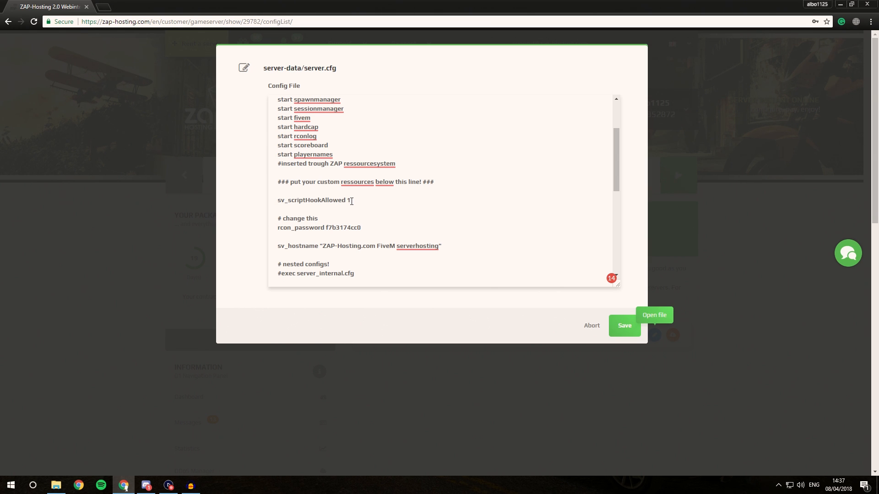
# Remove the # before sv_master1 "" and review the rest of server.cfg
pyautogui.scroll(-4, 352, 201)
pyautogui.scroll(2, 351, 202)
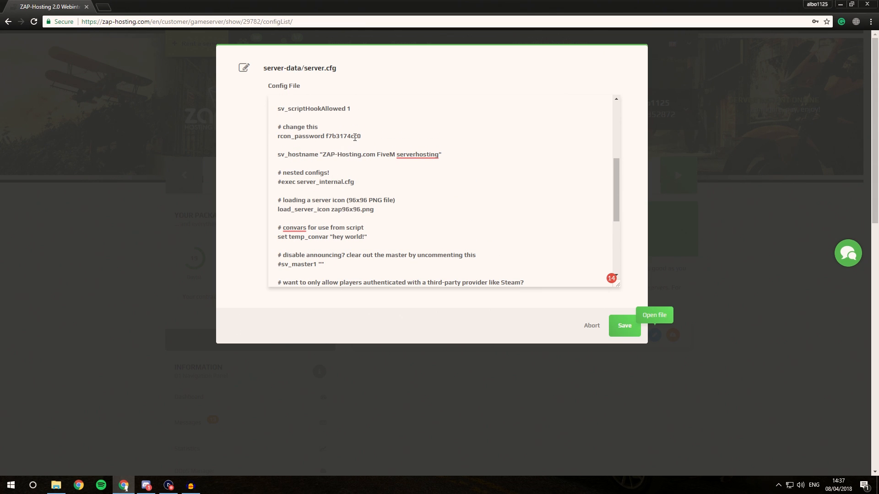
pyautogui.moveTo(422, 157)
pyautogui.scroll(-1, 380, 208)
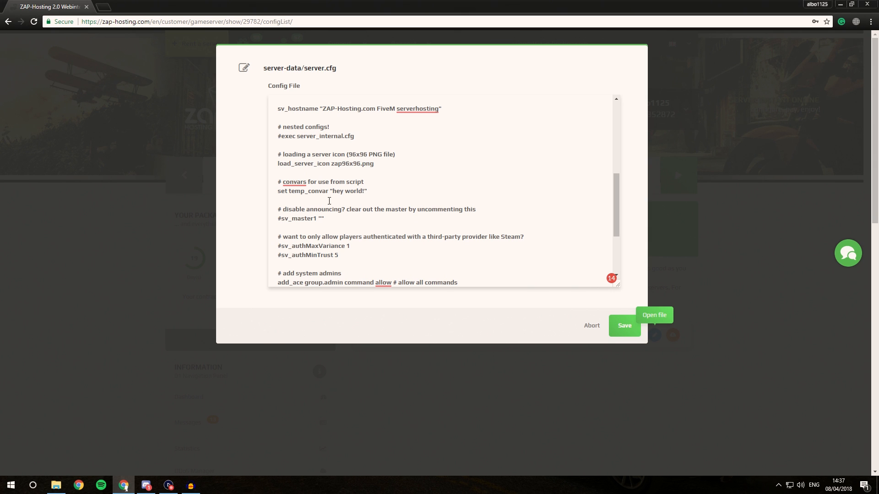
pyautogui.scroll(-1, 292, 206)
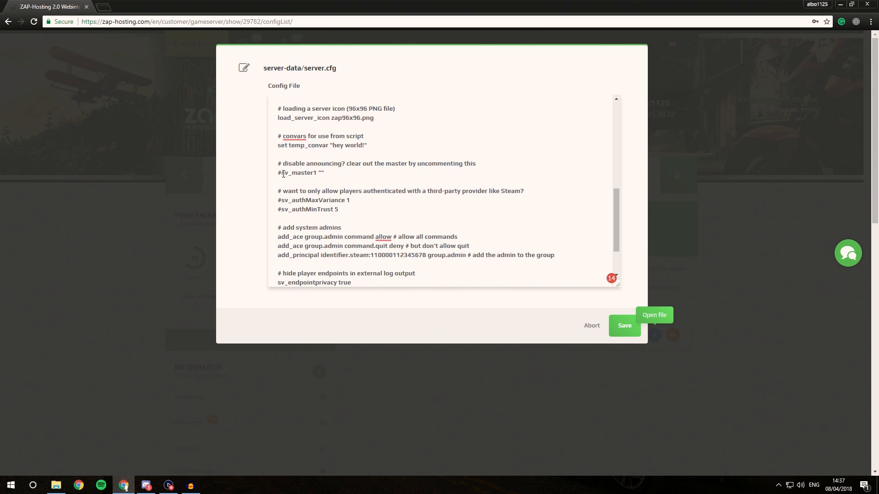
pyautogui.click(283, 173)
pyautogui.press('BackSpace')
pyautogui.scroll(-3, 373, 205)
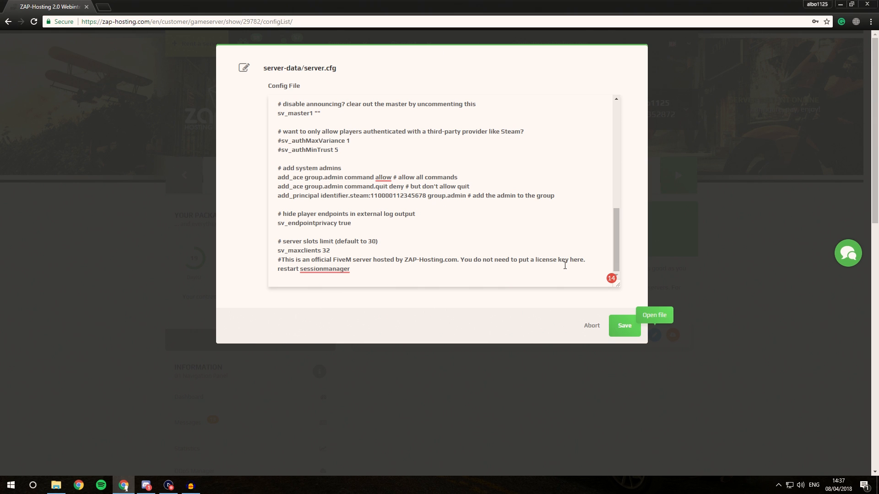
pyautogui.moveTo(325, 268)
pyautogui.scroll(4, 407, 241)
pyautogui.scroll(2, 407, 241)
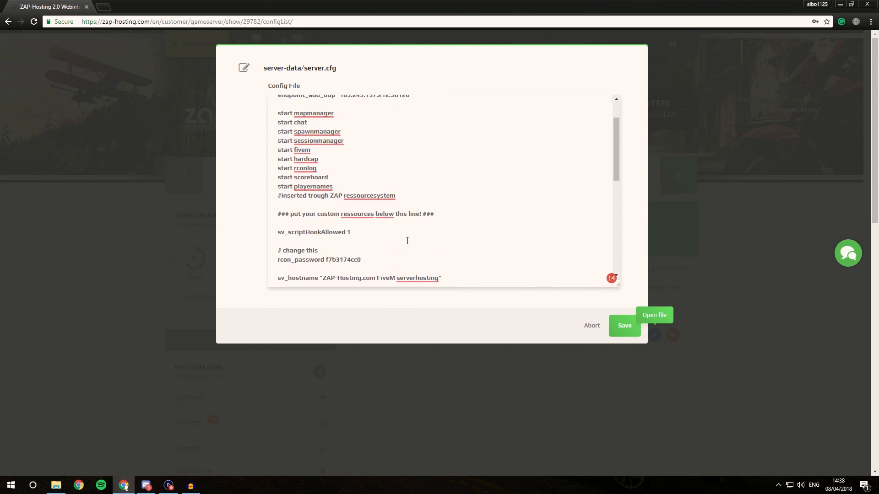
# Save server.cfg until 'File Submitted' appears, then start the FiveM gameserver
pyautogui.click(615, 328)
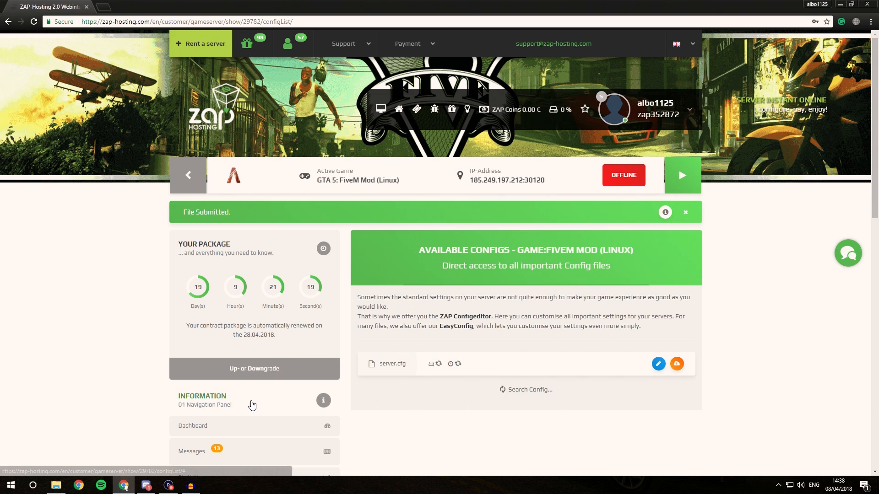
pyautogui.scroll(-7, 252, 404)
pyautogui.scroll(6, 204, 335)
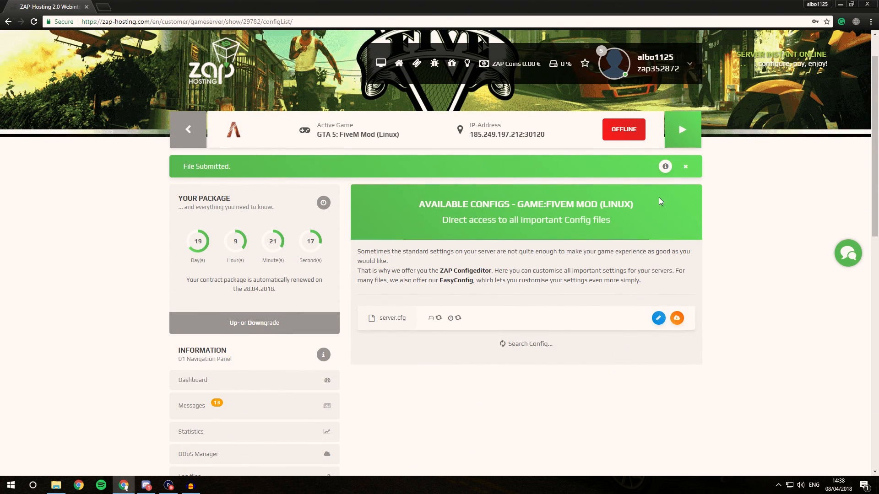
pyautogui.click(682, 130)
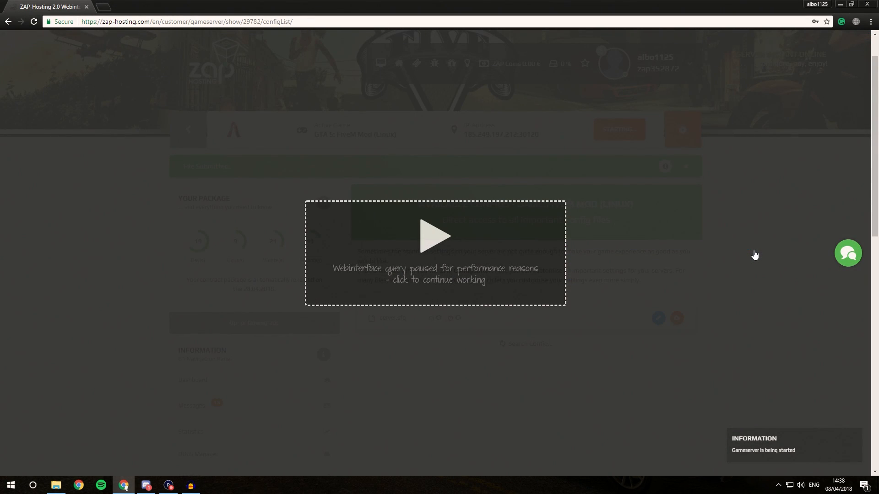
# Resume the page, reopen server.cfg to check sv_hostname and rcon_password, then close it
pyautogui.click(428, 243)
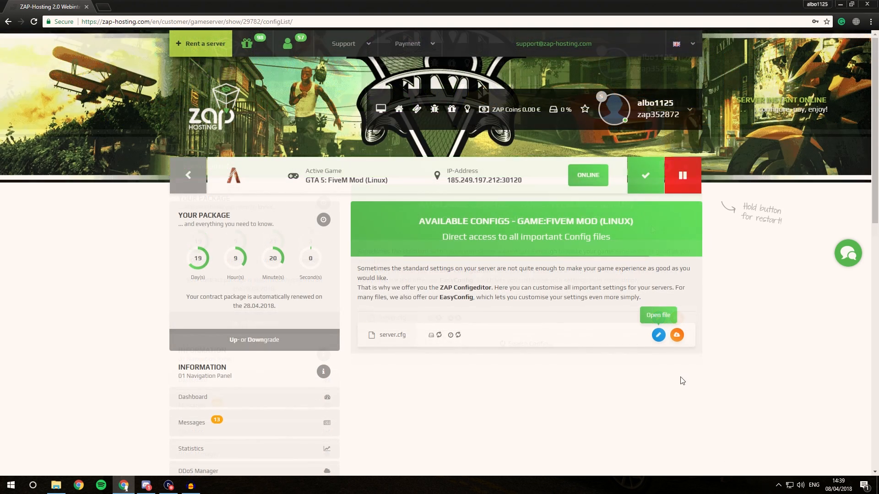
pyautogui.click(659, 335)
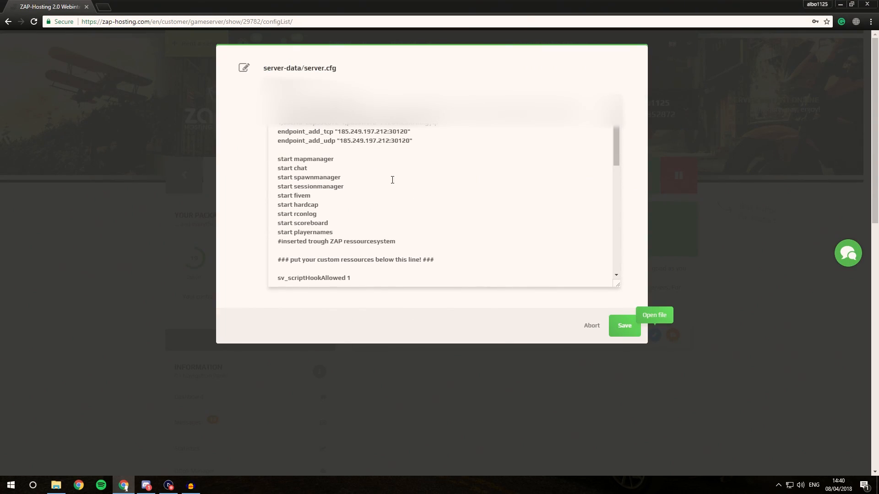
pyautogui.scroll(-2, 392, 180)
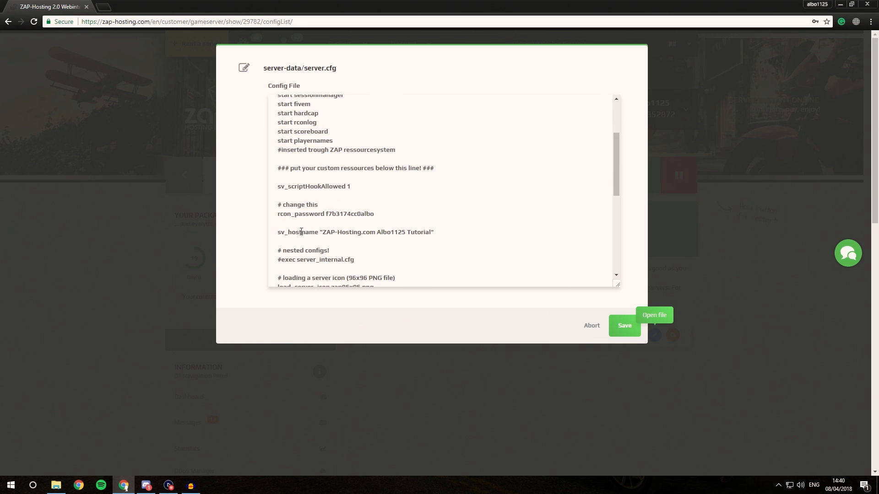
pyautogui.scroll(-1, 424, 234)
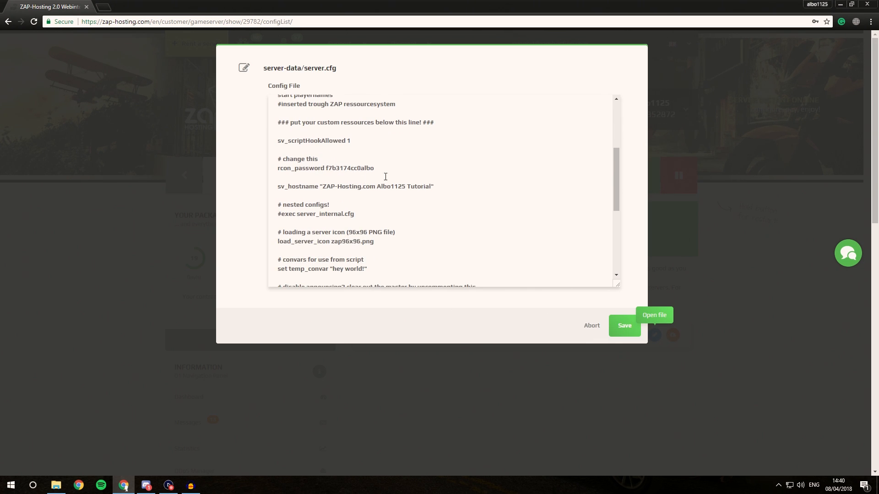
pyautogui.click(653, 379)
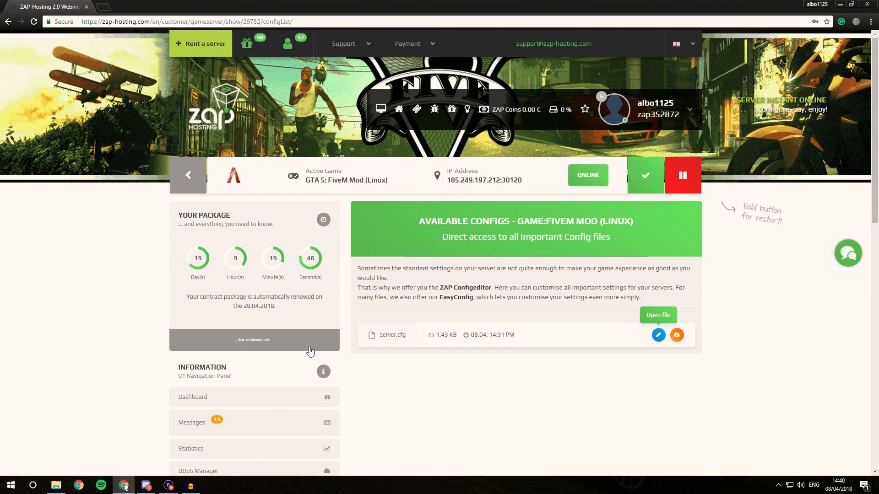
# Scroll to the Settings panel and open Ressources to reach the Plugin Installer
pyautogui.scroll(-7, 310, 352)
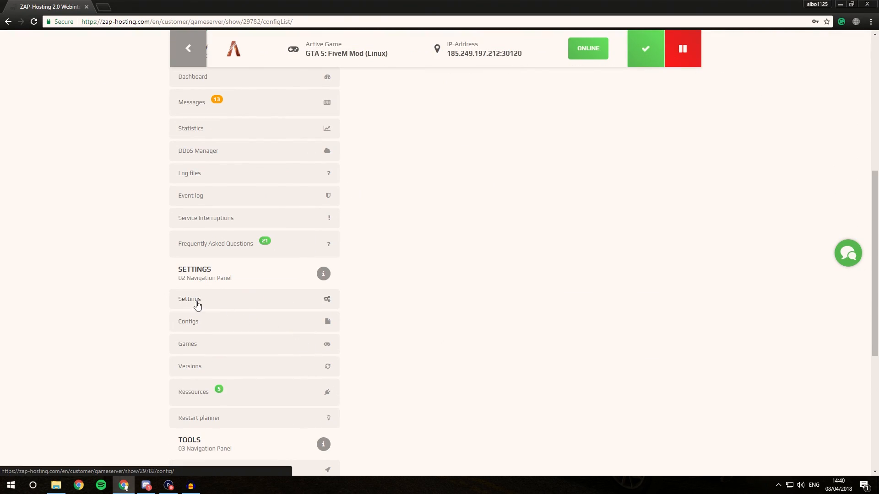
pyautogui.scroll(7, 441, 334)
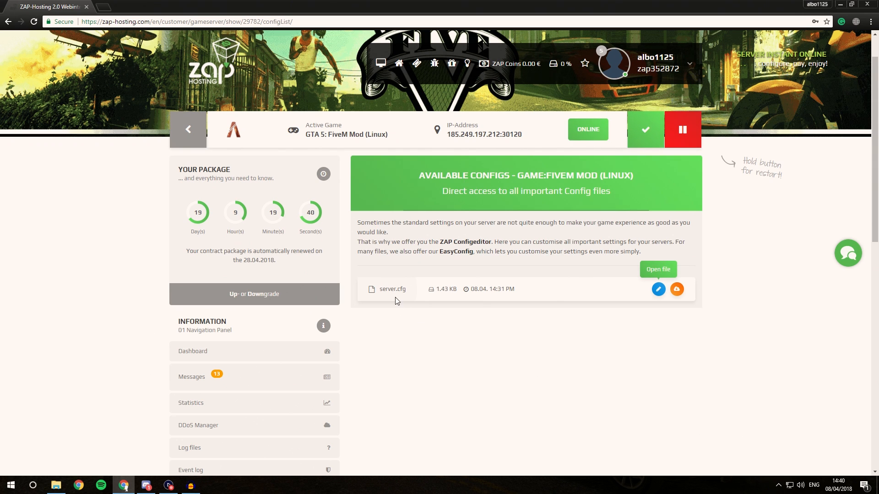
pyautogui.scroll(-1, 429, 373)
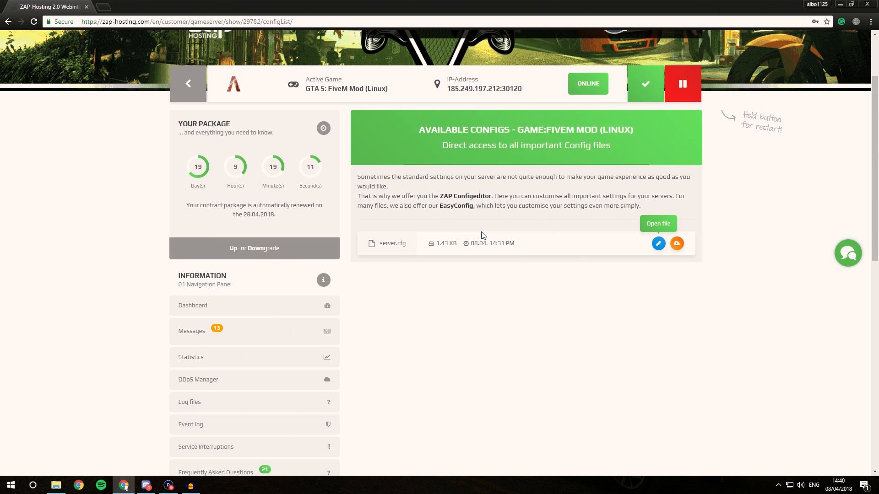
pyautogui.scroll(-5, 360, 289)
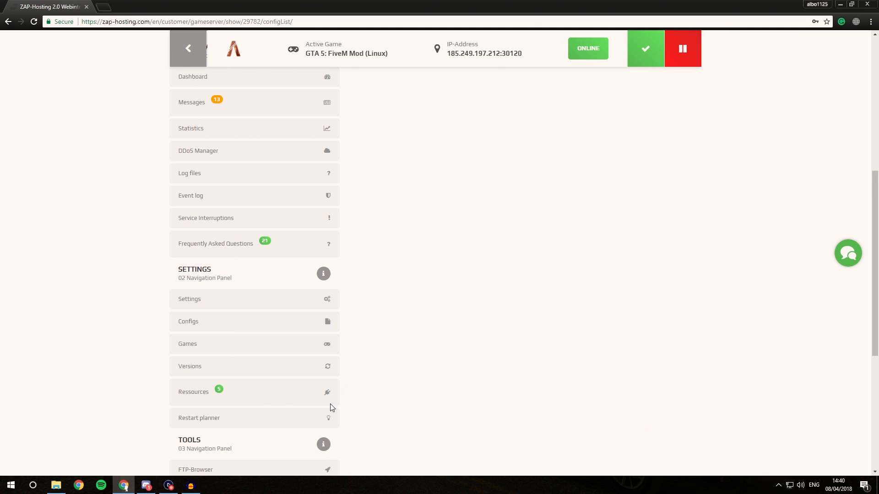
pyautogui.click(200, 393)
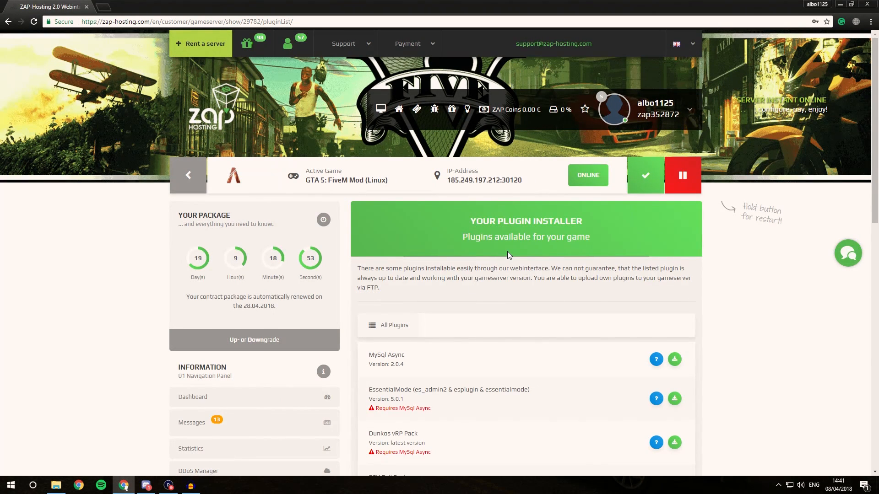
# Scroll the Plugin Installer list showing MySql Async, EssentialMode and the ESX packs
pyautogui.scroll(-5, 495, 251)
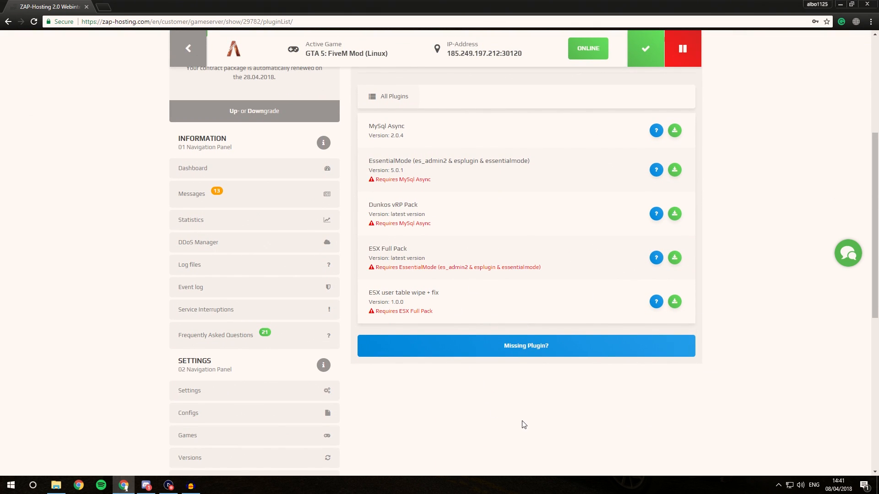
pyautogui.scroll(2, 522, 421)
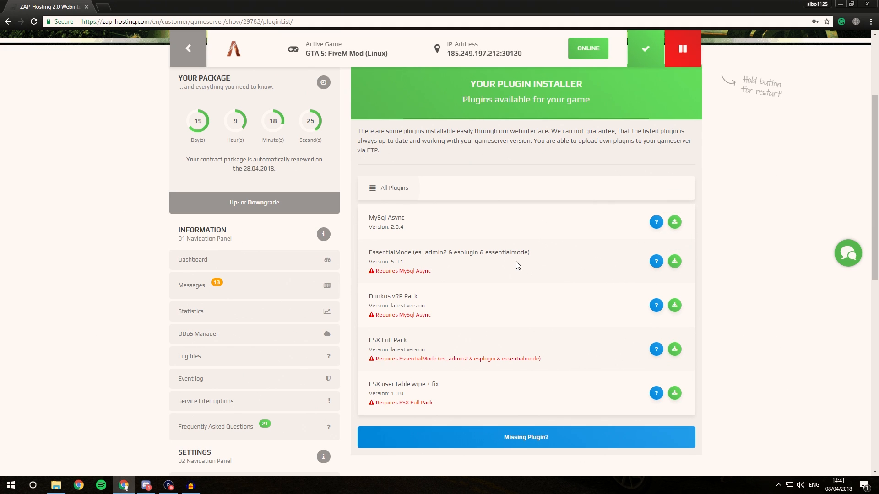
pyautogui.click(675, 223)
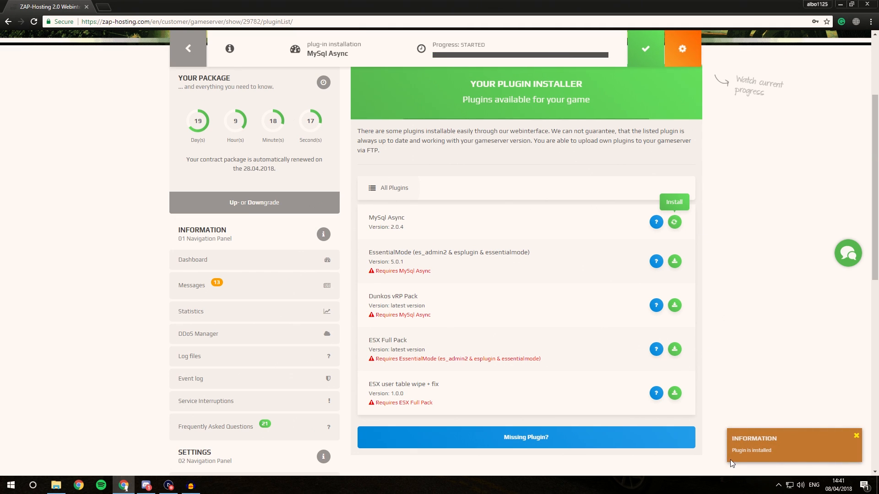
pyautogui.scroll(2, 731, 418)
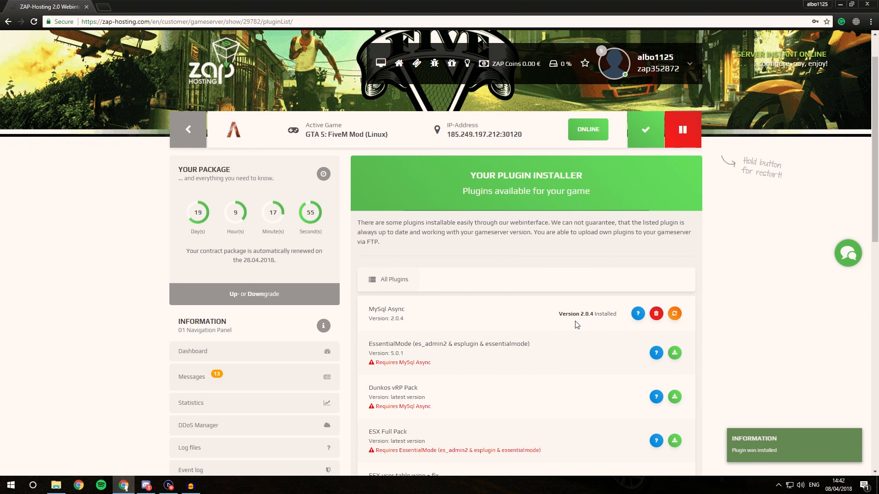
pyautogui.scroll(-7, 310, 330)
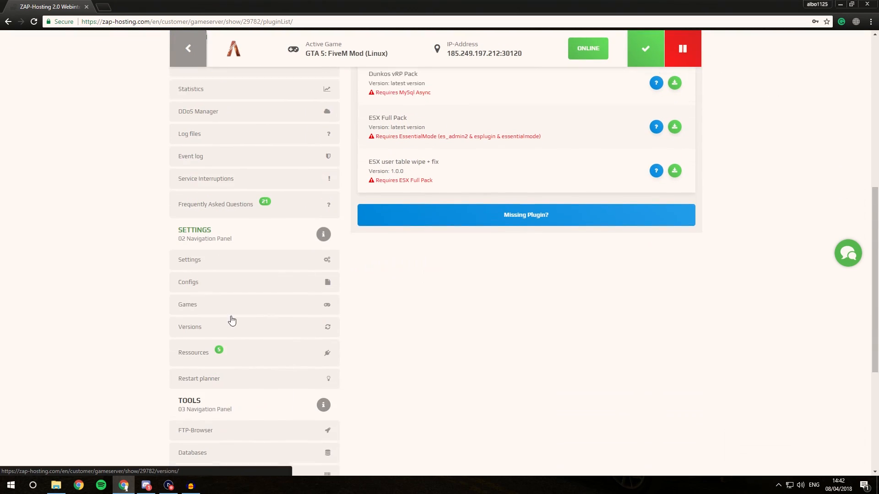
pyautogui.click(190, 275)
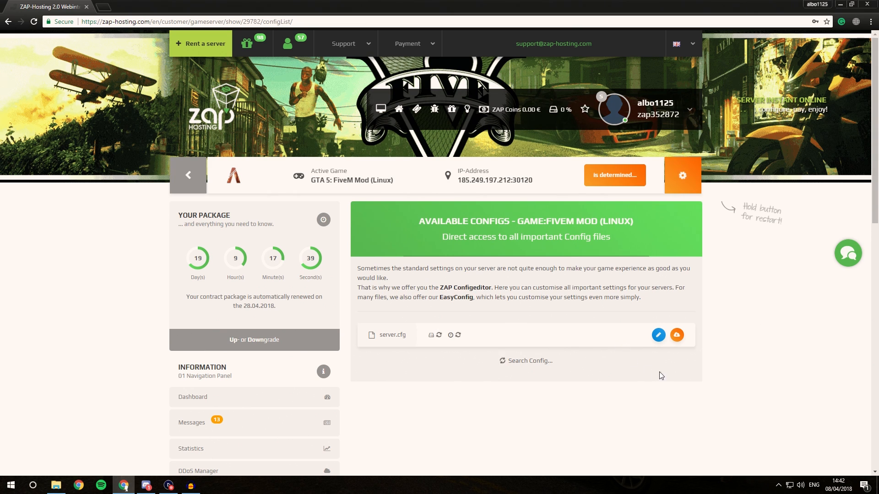
pyautogui.click(660, 341)
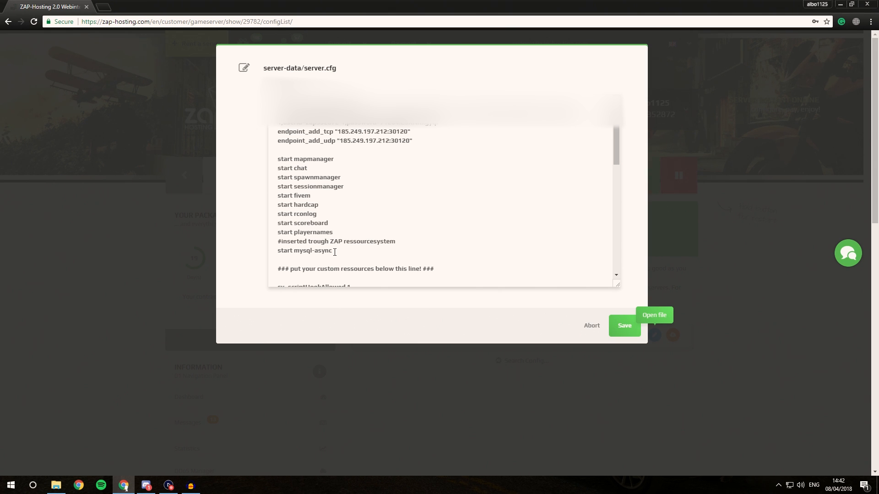
pyautogui.scroll(-2, 335, 252)
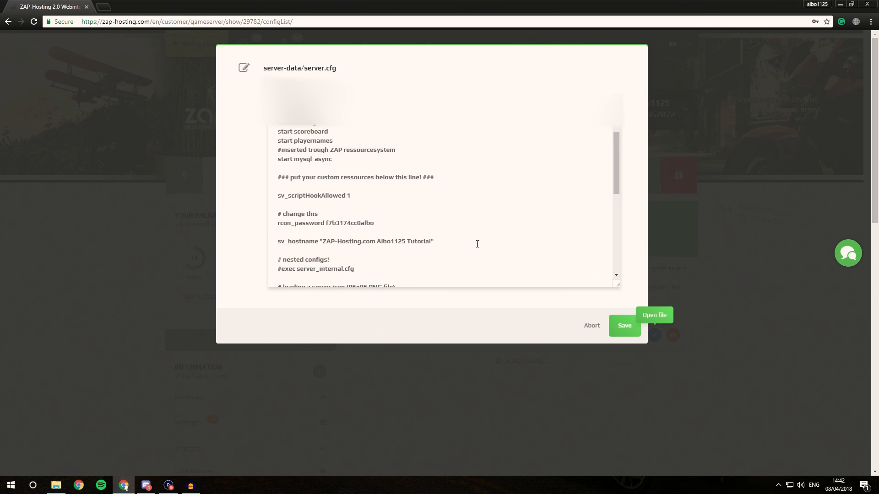
pyautogui.scroll(3, 476, 237)
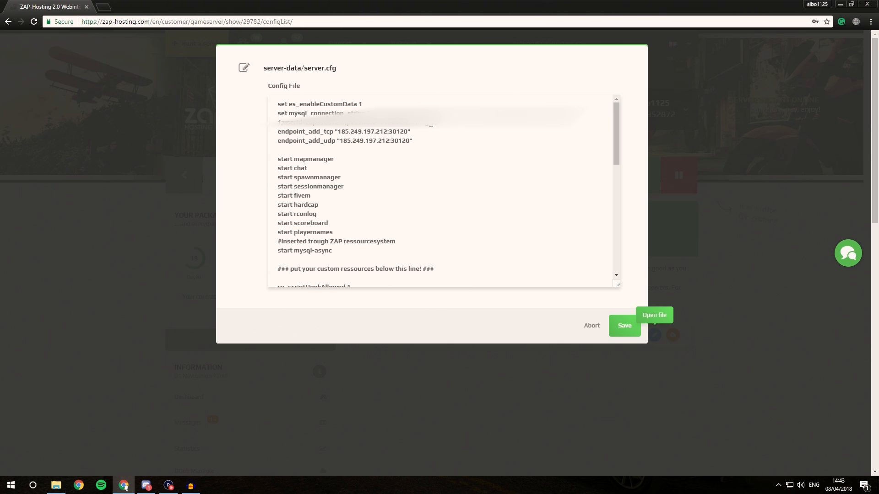
pyautogui.scroll(-3, 474, 159)
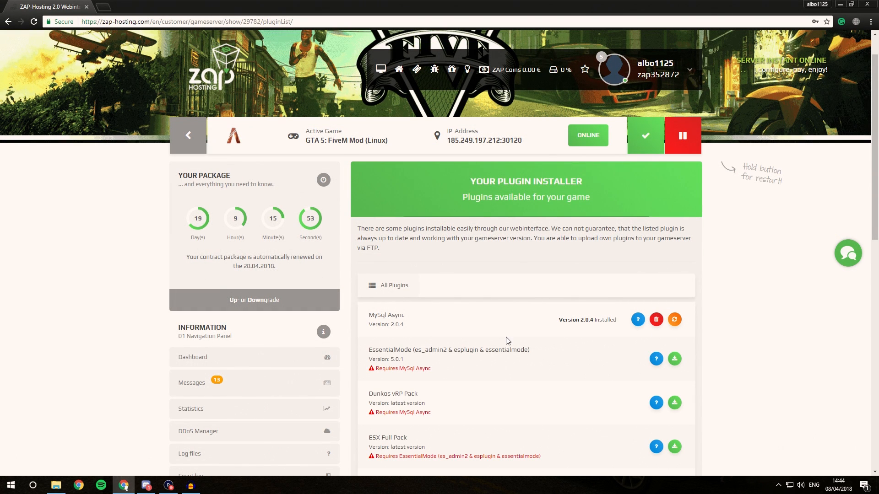
pyautogui.scroll(-1, 453, 331)
pyautogui.scroll(-2, 452, 331)
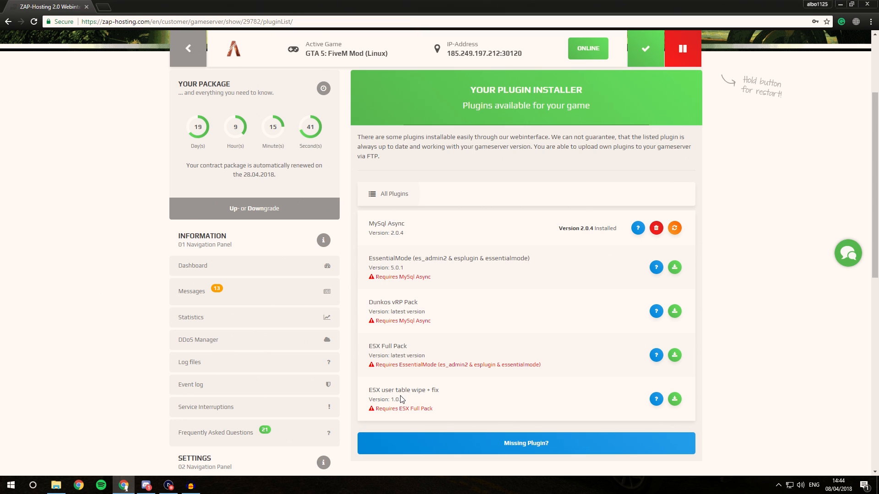
pyautogui.scroll(-5, 302, 371)
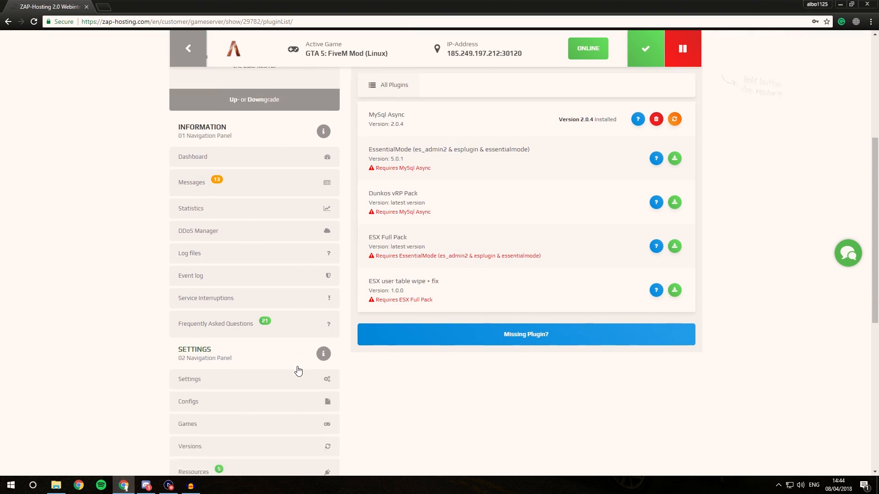
pyautogui.scroll(-4, 242, 366)
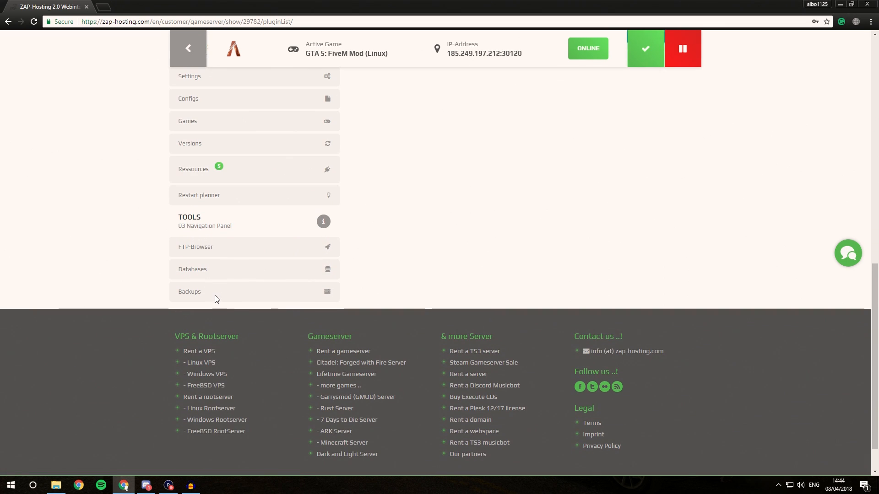
# Open the FTP-Browser page, stop the FiveM server, and view the recommended FileZilla/WinSCP clients
pyautogui.click(201, 250)
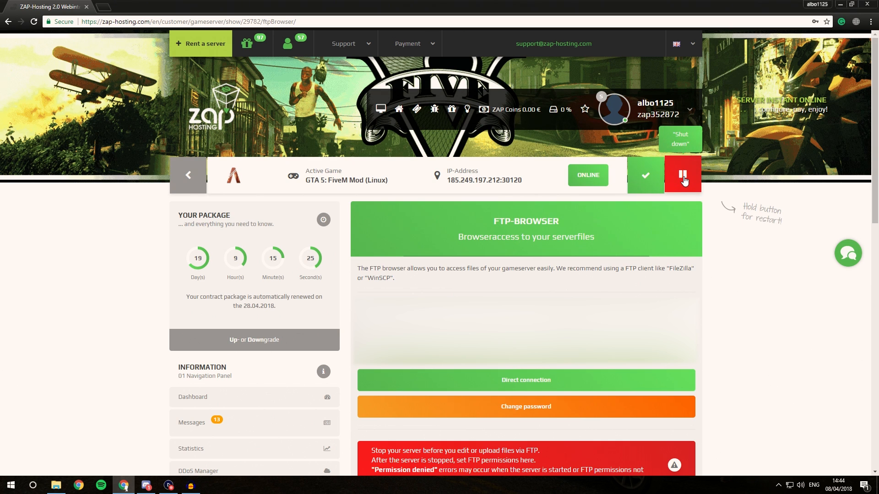
pyautogui.click(682, 175)
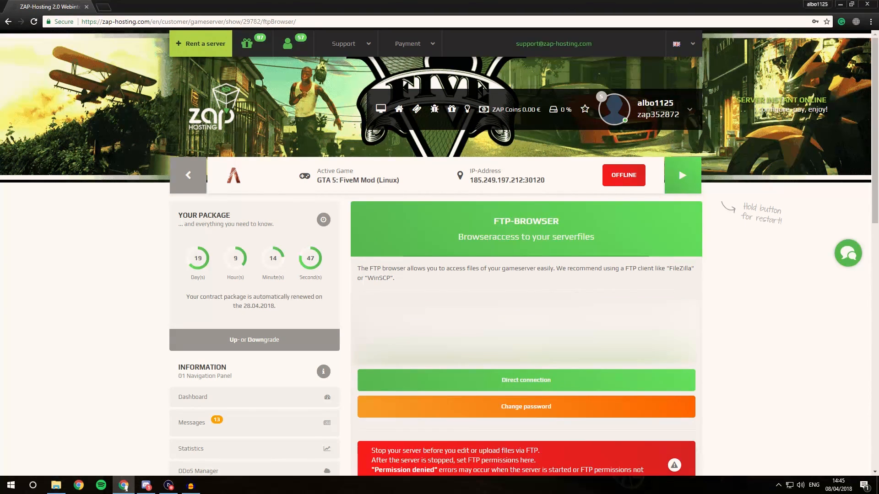
pyautogui.scroll(-6, 507, 293)
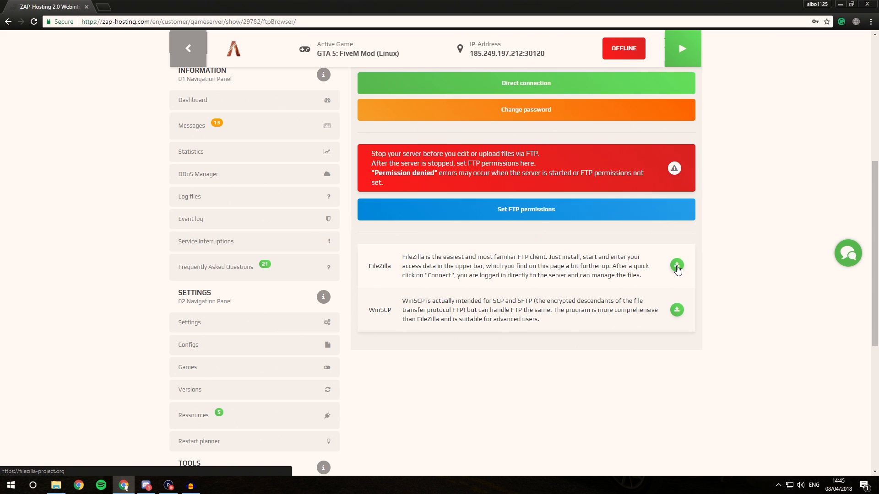
# Download the free FileZilla Client 3.32.0 edition, run the installer and launch FileZilla
pyautogui.click(677, 266)
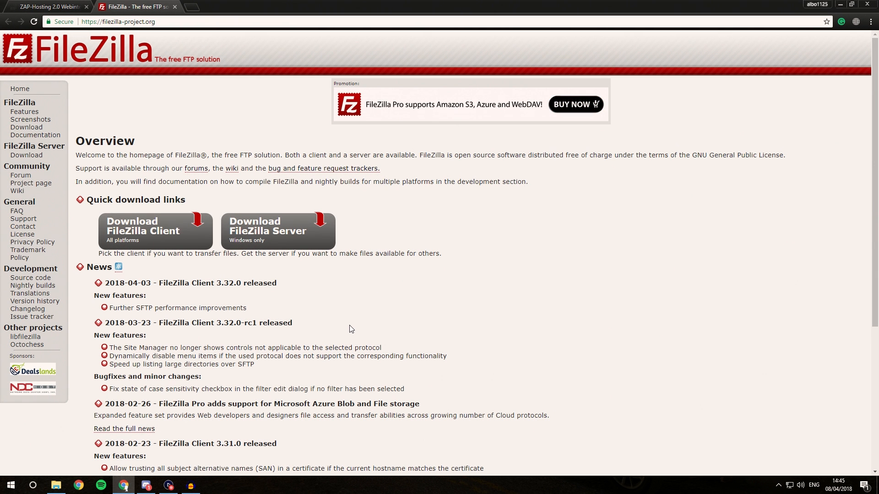
pyautogui.click(149, 236)
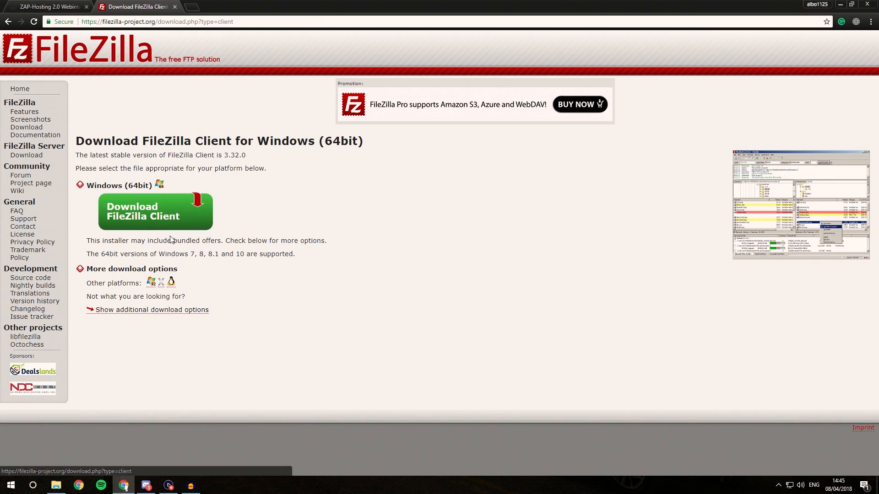
pyautogui.click(157, 213)
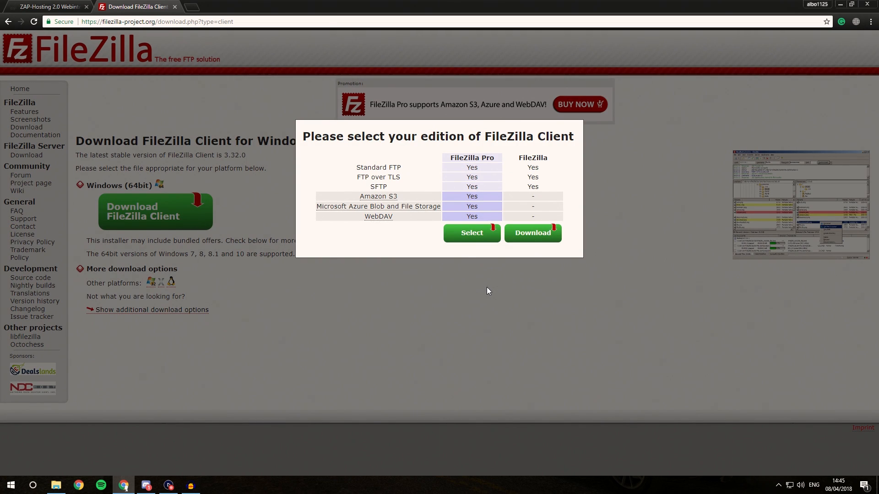
pyautogui.click(531, 236)
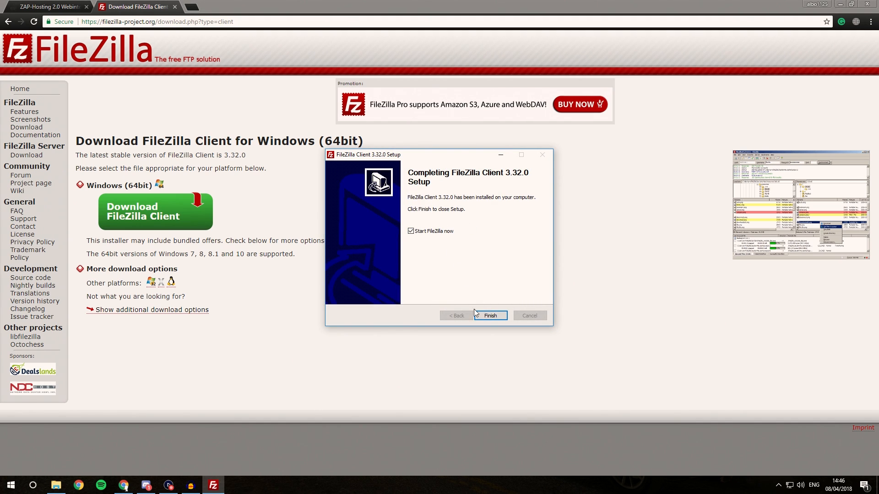
pyautogui.click(502, 321)
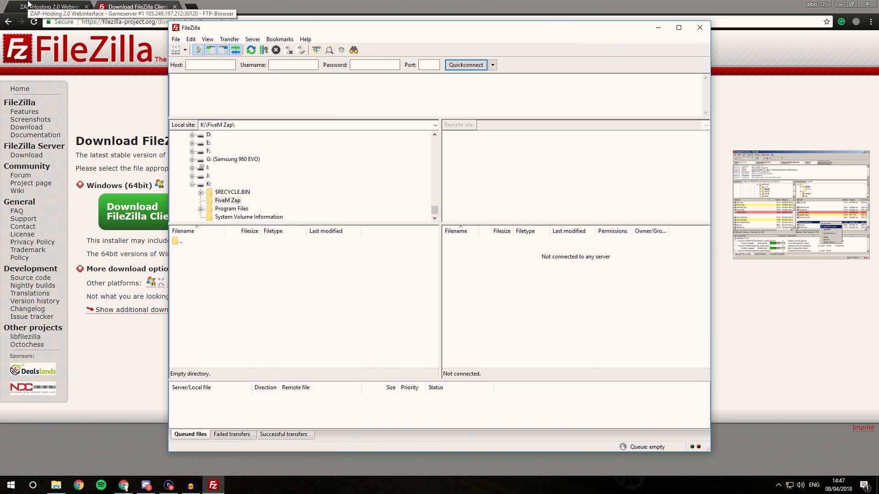
# Copy the FTP host, username, password and port from ZAP's FTP page into FileZilla's Quickconnect bar
pyautogui.click(48, 7)
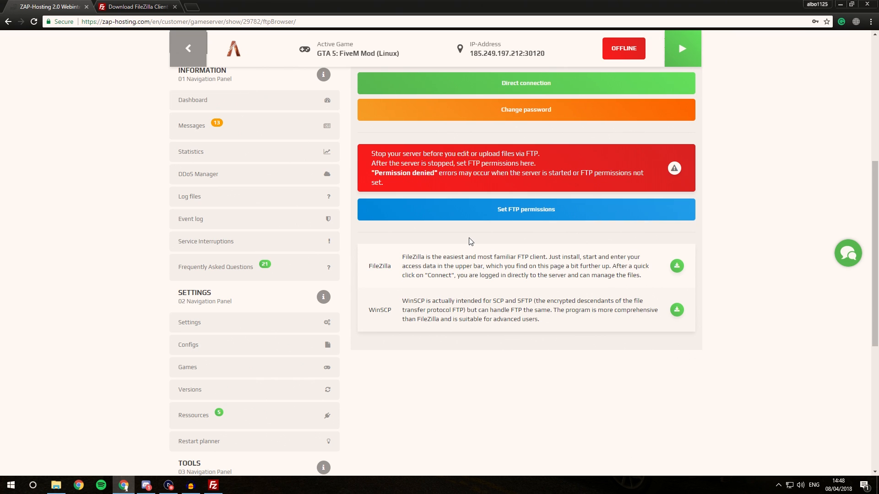
pyautogui.hotkey('alt', 'Tab')
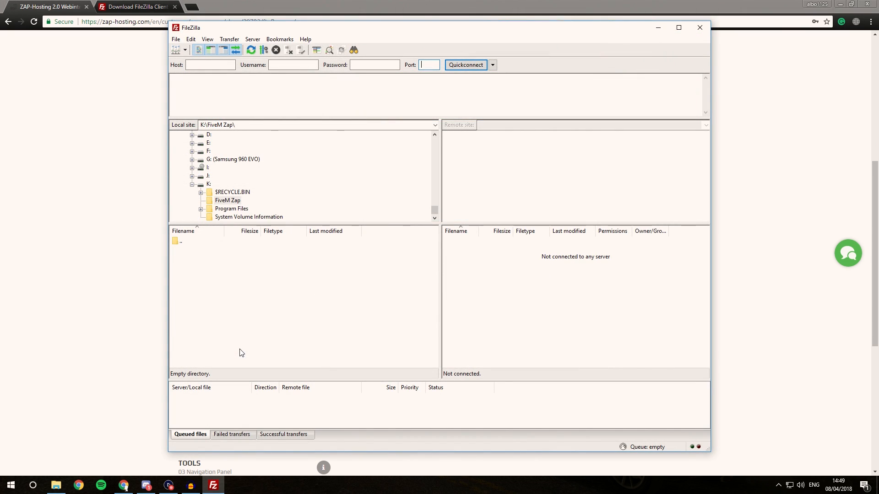
pyautogui.click(102, 246)
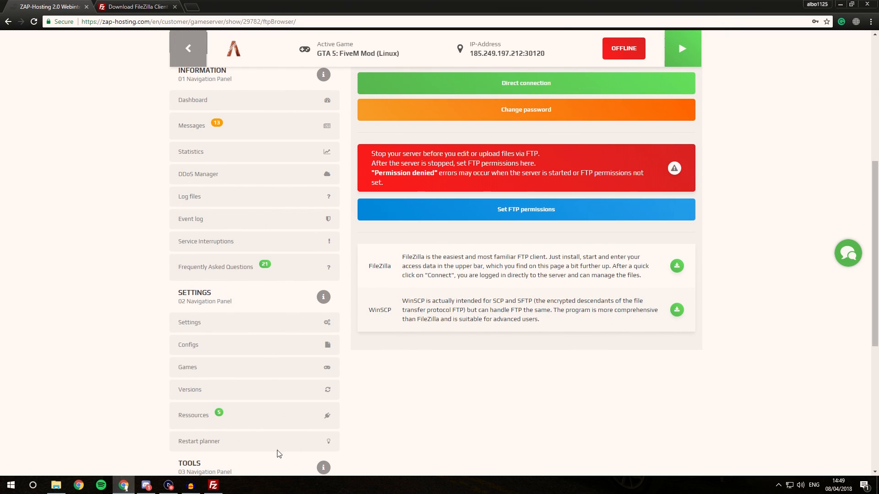
pyautogui.click(213, 485)
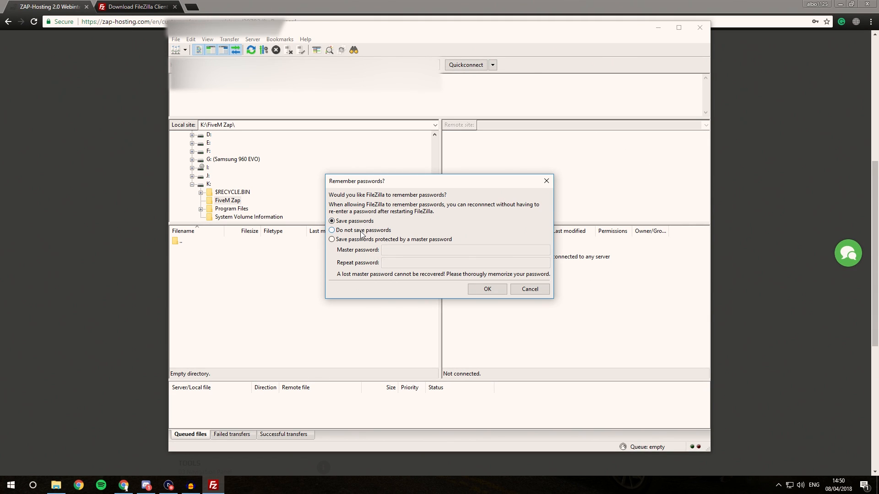
# Save the password, then browse the remote side into g29782 > gta5-fivem > server-data
pyautogui.click(486, 289)
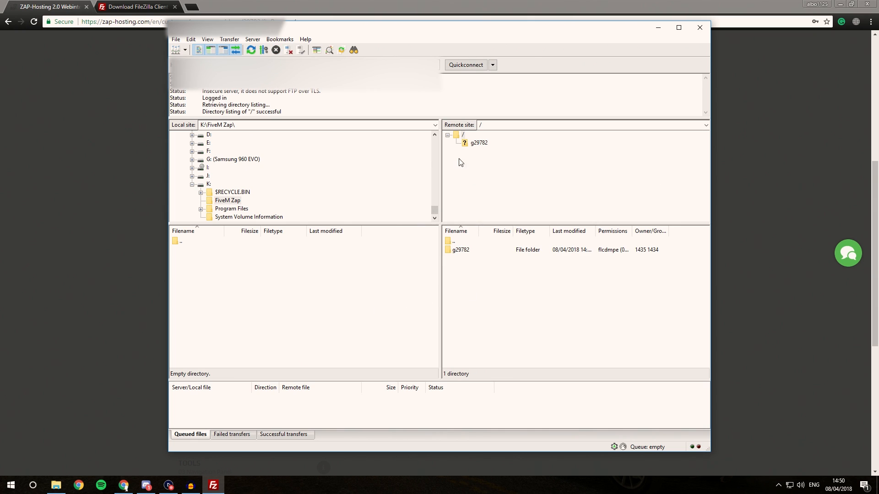
pyautogui.doubleClick(461, 251)
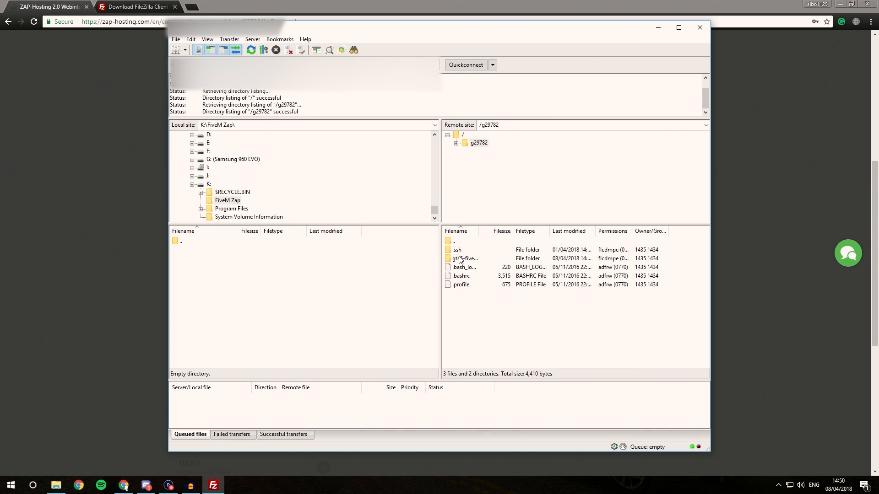
pyautogui.moveTo(479, 229); pyautogui.dragTo(510, 235)
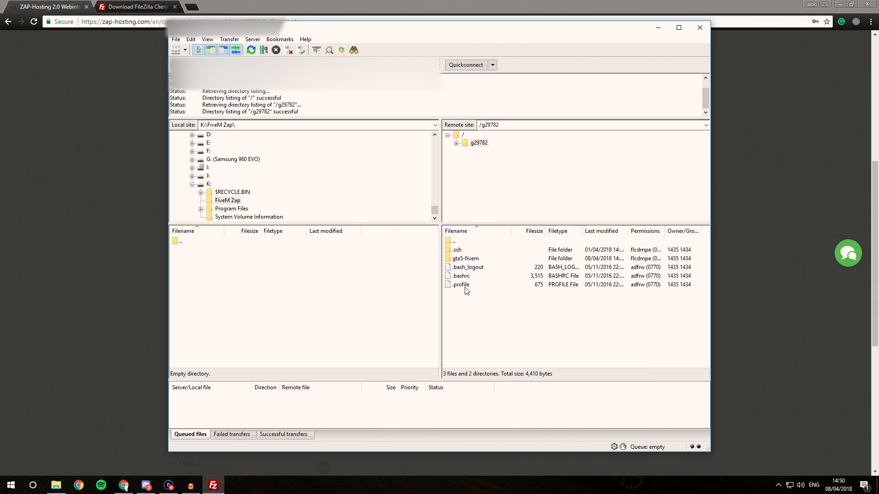
pyautogui.doubleClick(465, 259)
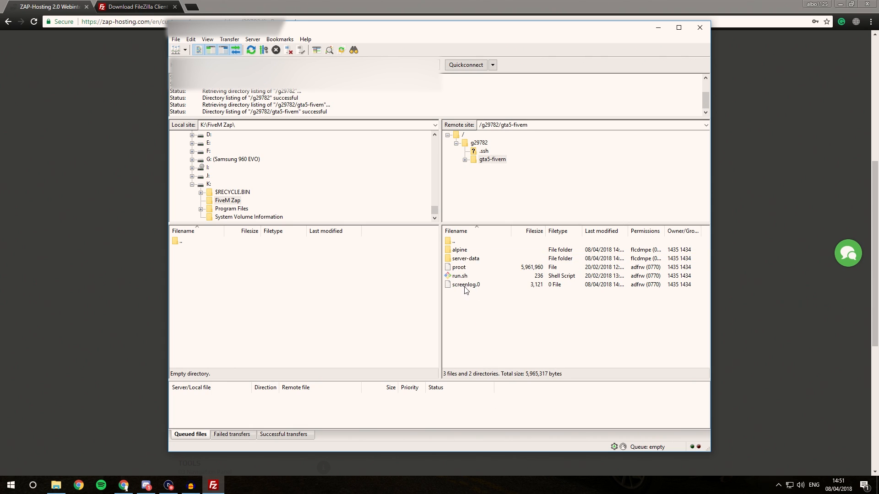
pyautogui.doubleClick(464, 259)
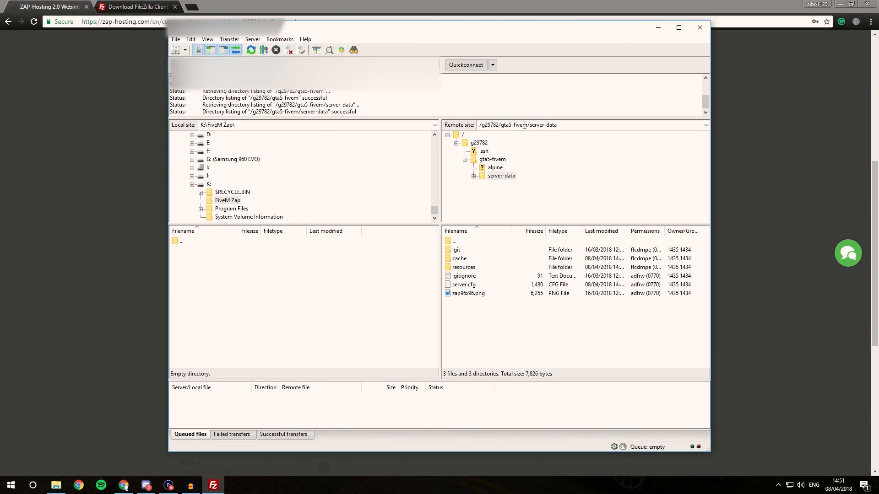
# Open the remote resources folder and select the mysql-async resource folder
pyautogui.click(469, 285)
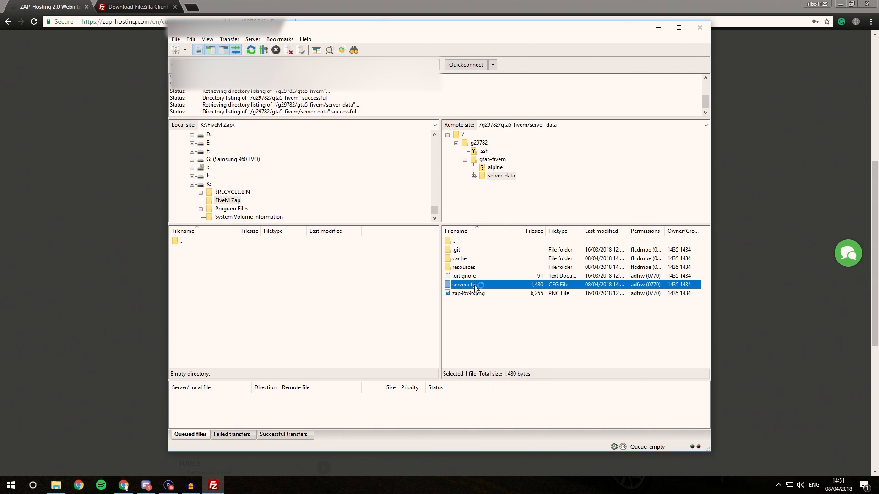
pyautogui.click(475, 295)
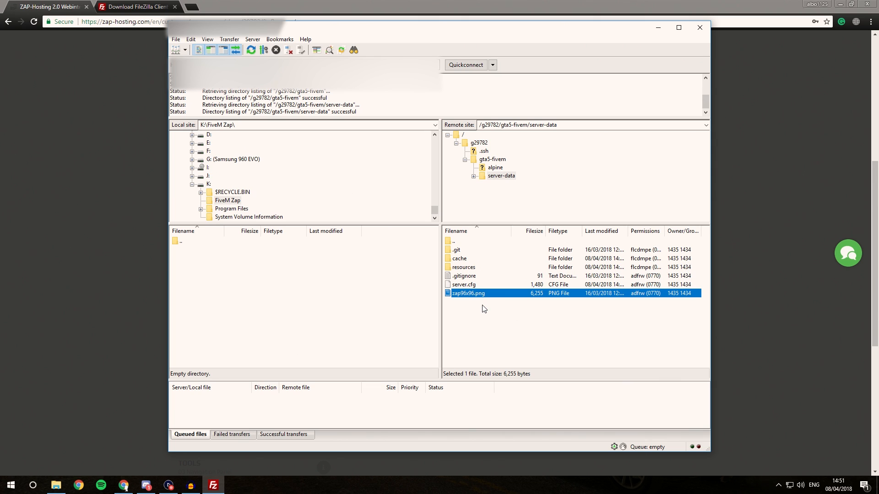
pyautogui.click(467, 272)
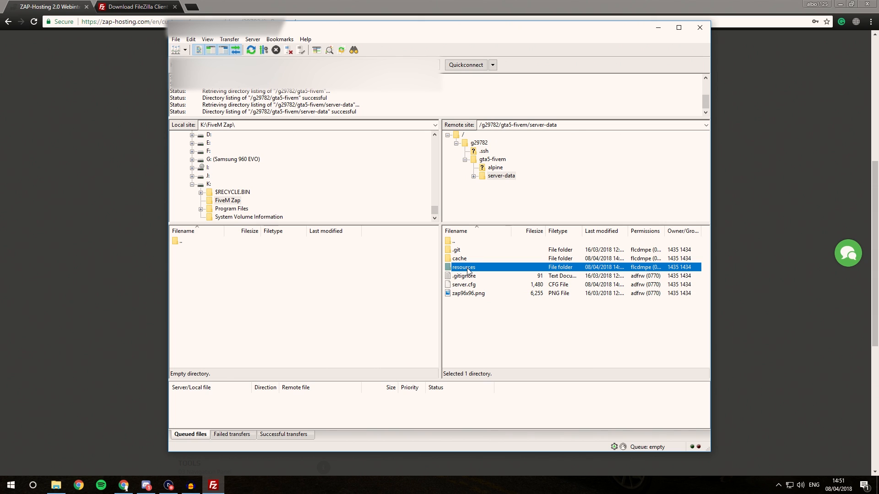
pyautogui.doubleClick(468, 272)
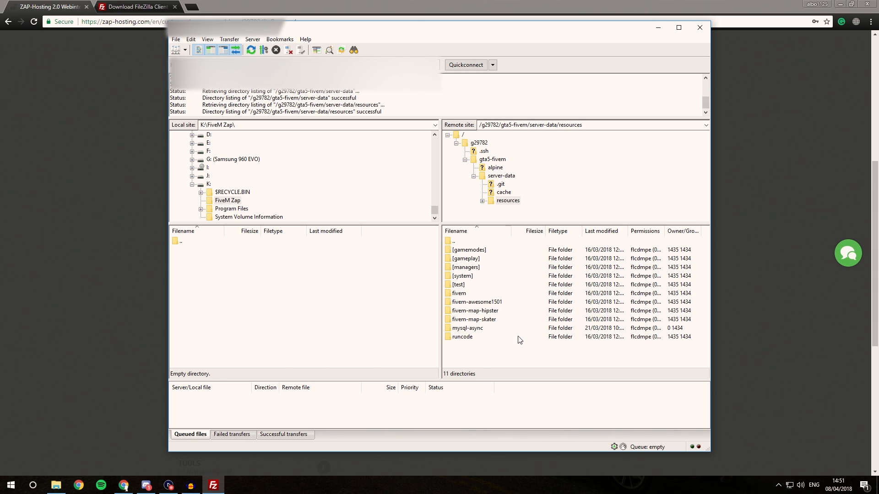
pyautogui.click(470, 328)
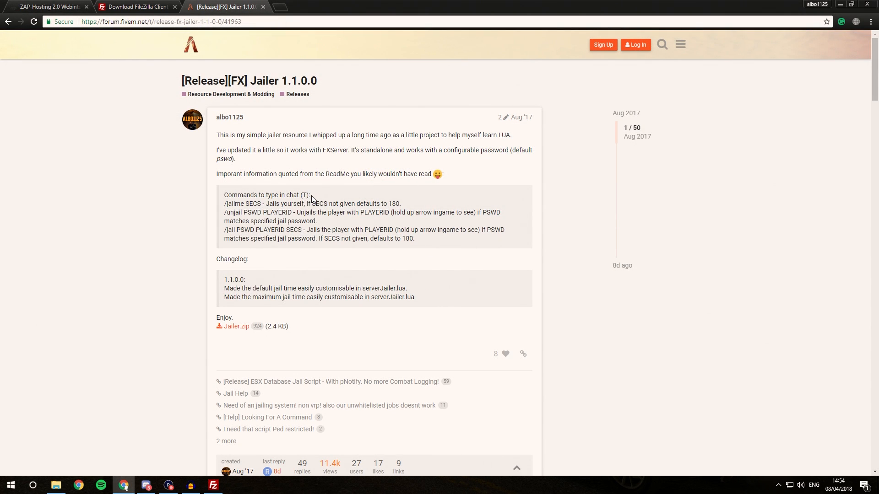
# Save the Jailer.zip attachment into Local Disk (K:) > FiveM Zap
pyautogui.click(236, 327)
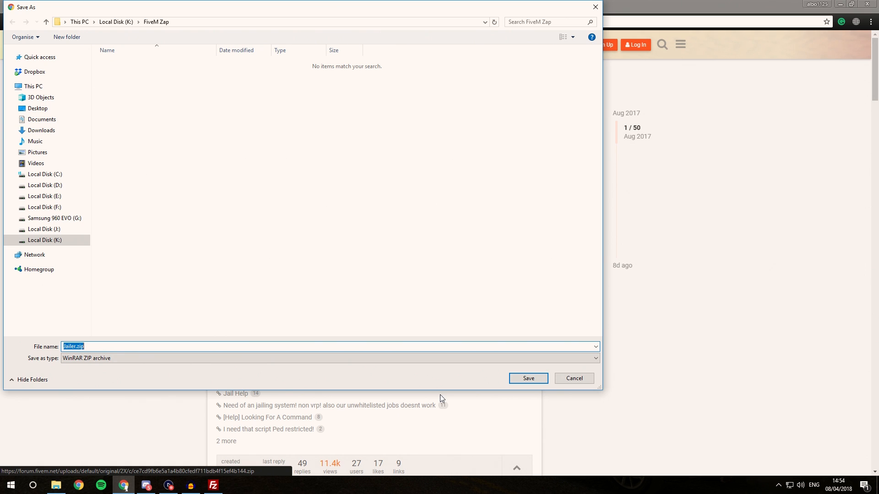
pyautogui.click(529, 378)
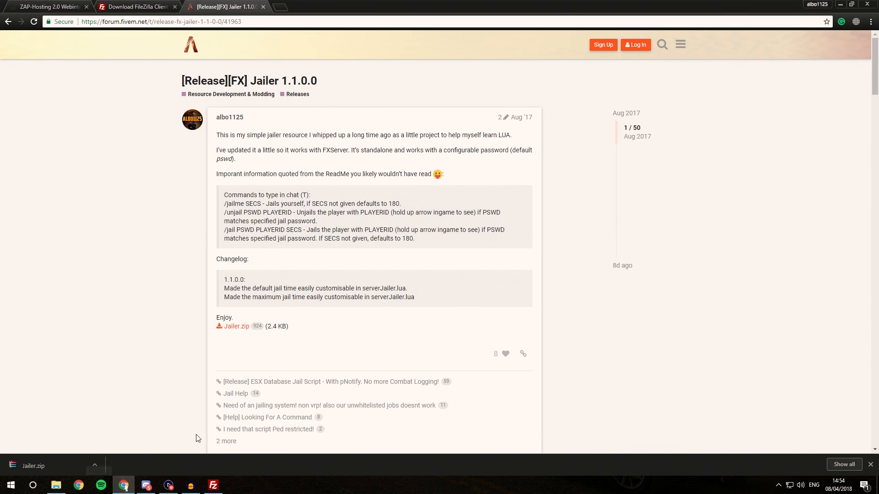
pyautogui.click(213, 485)
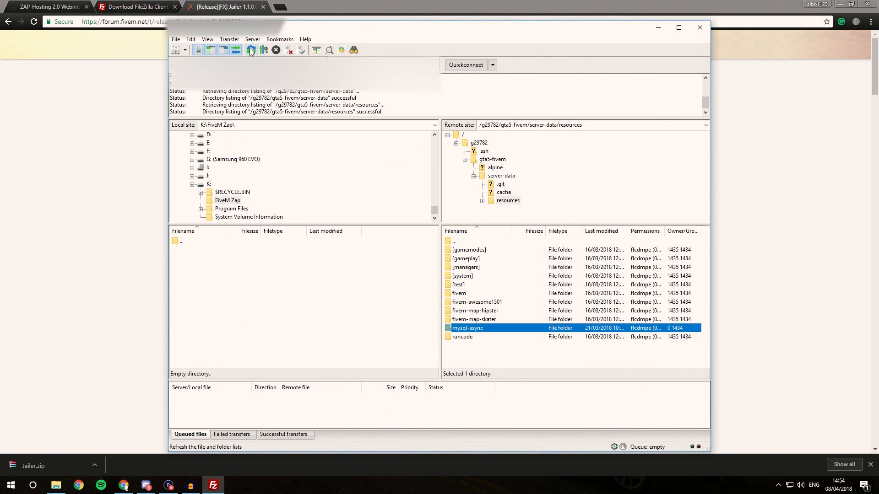
# Refresh FileZilla and select the downloaded Jailer.zip in the local FiveM Zap list
pyautogui.click(250, 50)
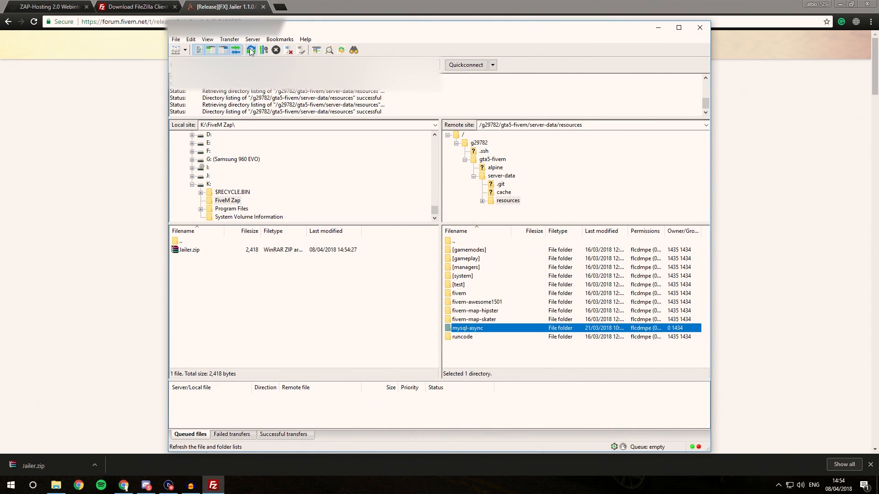
pyautogui.click(191, 251)
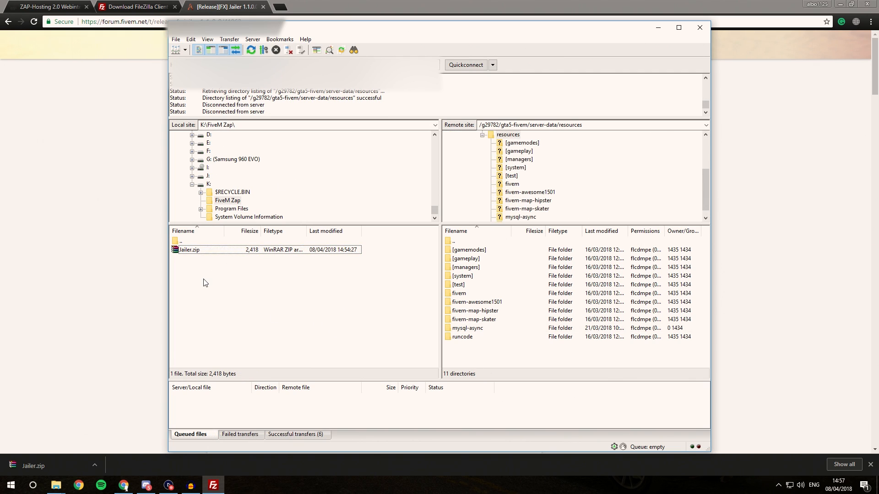
pyautogui.click(203, 251)
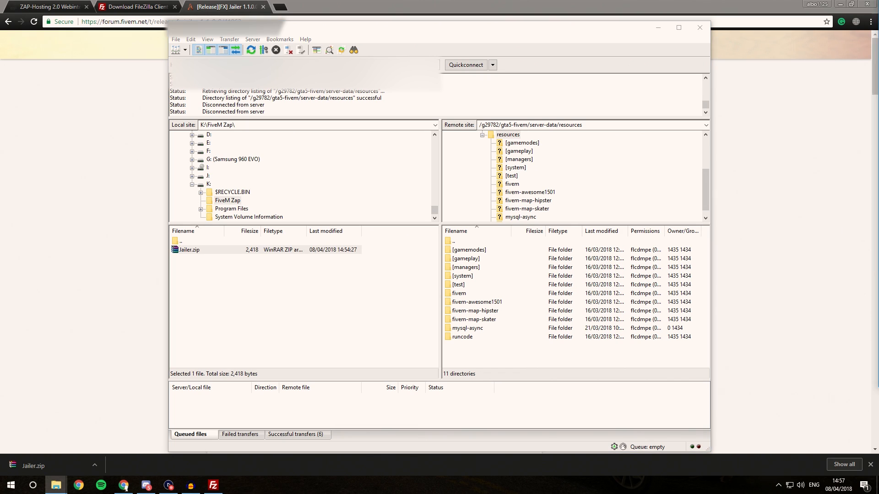
# Extract Jailer.zip with 7-Zip to a Jailer folder, check its four files, and return to FiveM Zap
pyautogui.moveTo(878, 19); pyautogui.dragTo(394, 55)
pyautogui.doubleClick(394, 55)
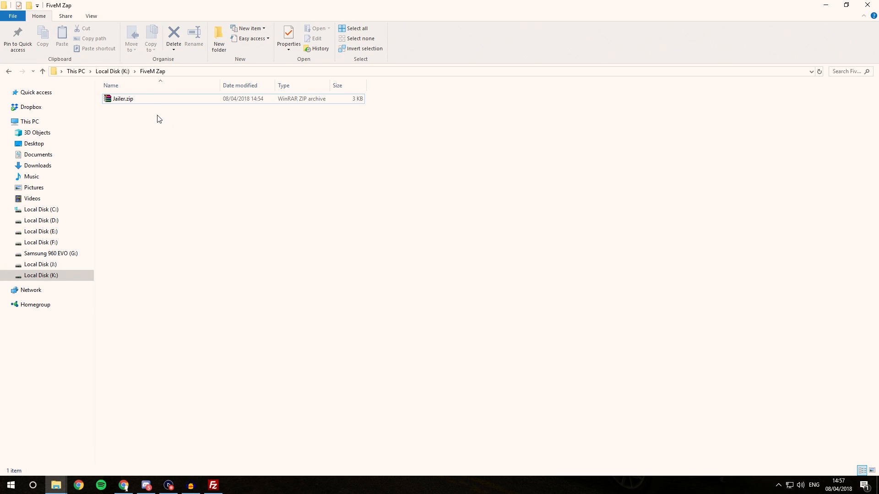
pyautogui.click(153, 101)
pyautogui.rightClick(143, 100)
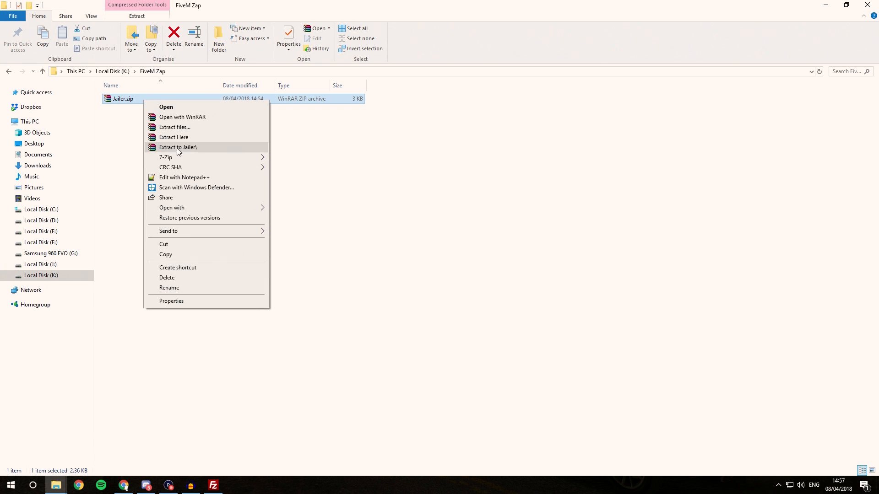
pyautogui.moveTo(179, 156)
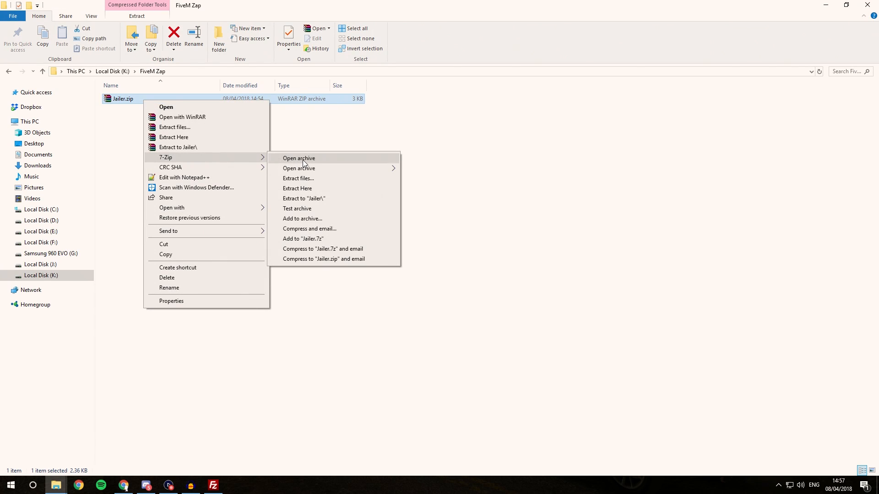
pyautogui.click(324, 199)
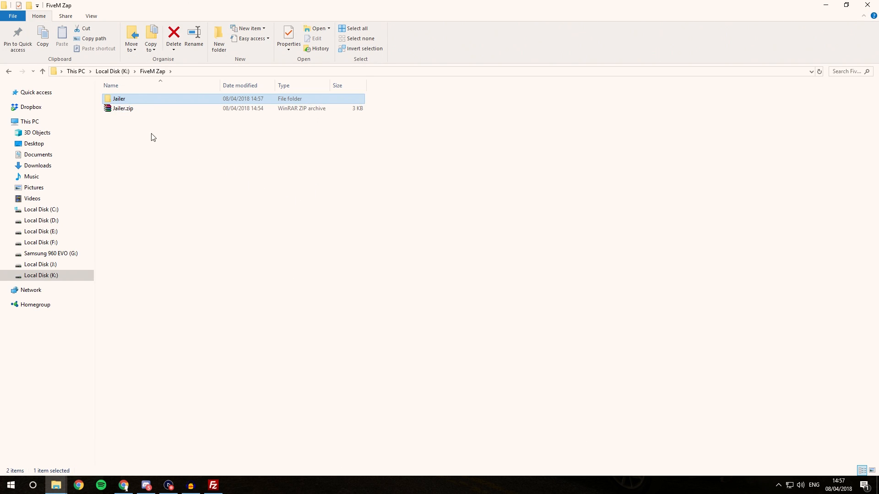
pyautogui.doubleClick(128, 98)
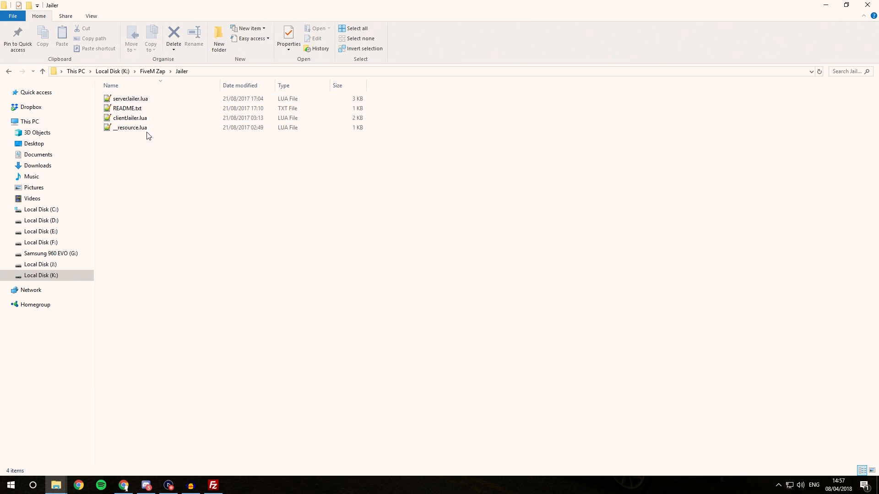
pyautogui.click(152, 71)
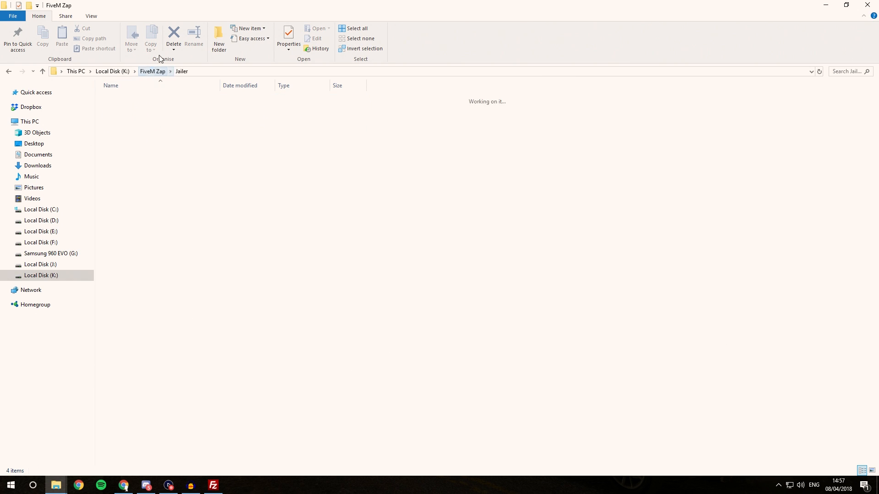
pyautogui.moveTo(167, 8); pyautogui.dragTo(878, 66)
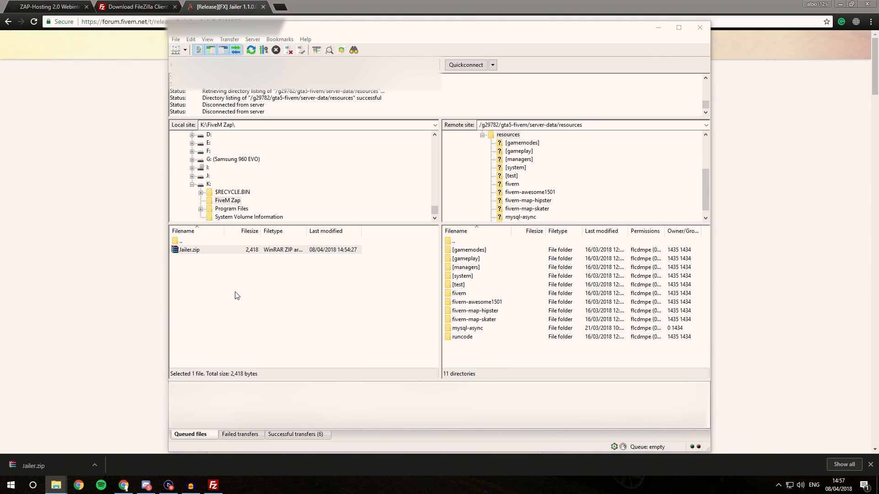
# Refresh the local listing and check the contents of the extracted Jailer folder
pyautogui.click(252, 50)
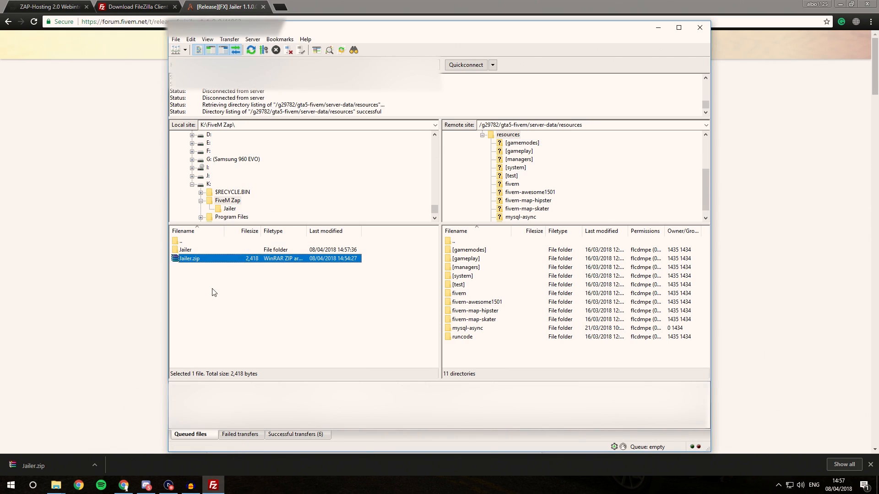
pyautogui.click(189, 280)
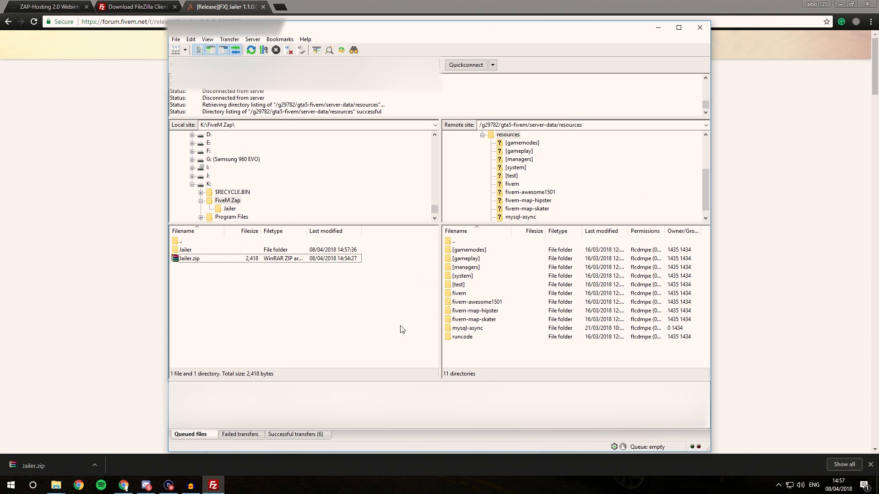
pyautogui.doubleClick(185, 250)
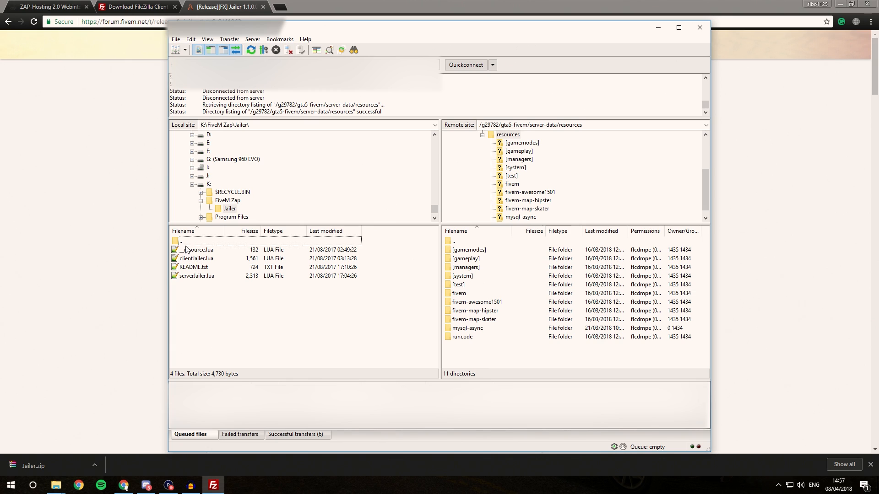
pyautogui.doubleClick(186, 241)
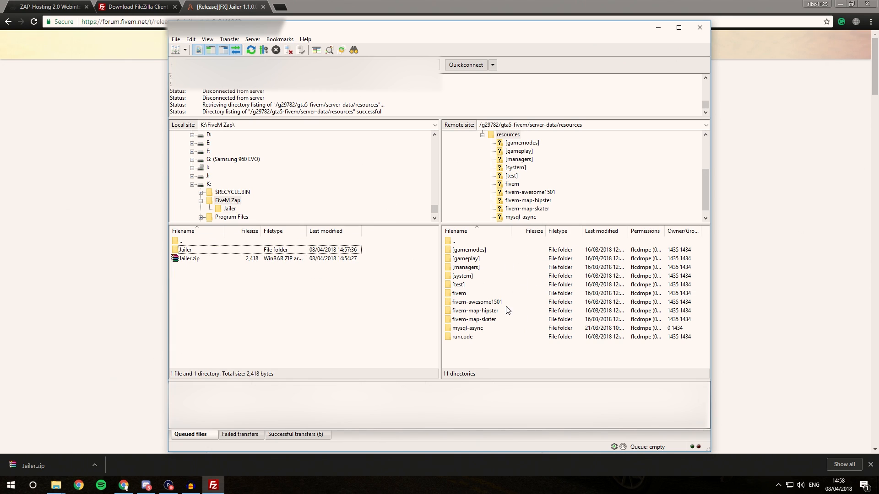
pyautogui.click(493, 361)
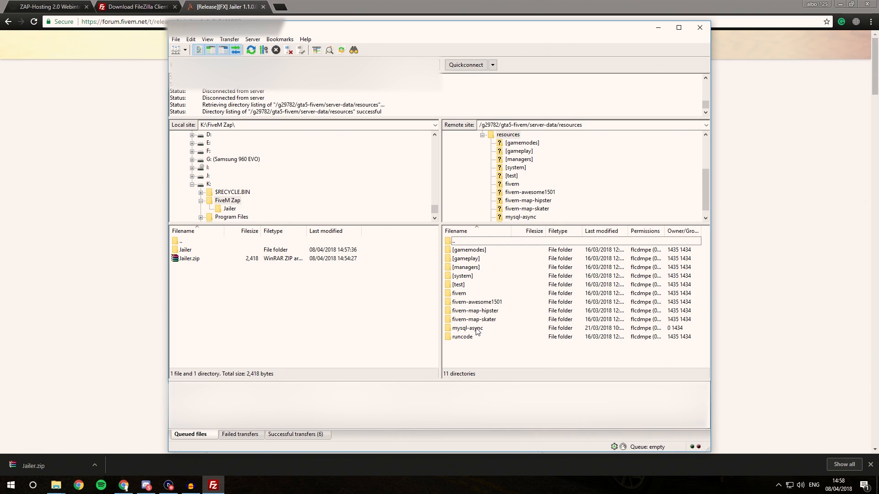
# Upload the Jailer folder to the server's resources folder and open it to verify the files
pyautogui.click(185, 251)
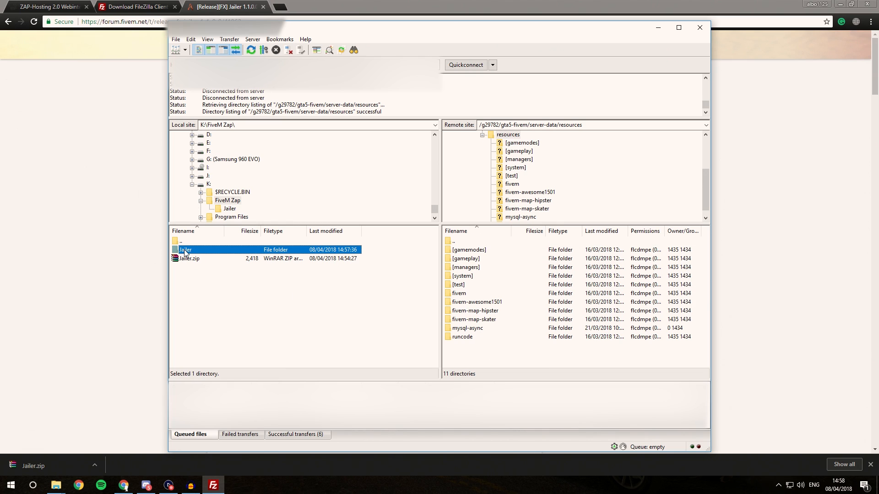
pyautogui.rightClick(185, 252)
pyautogui.click(204, 259)
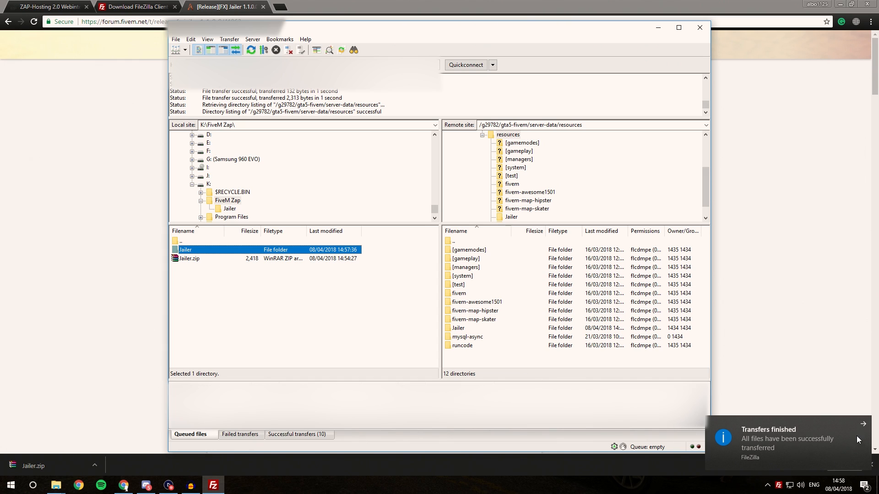
pyautogui.click(862, 424)
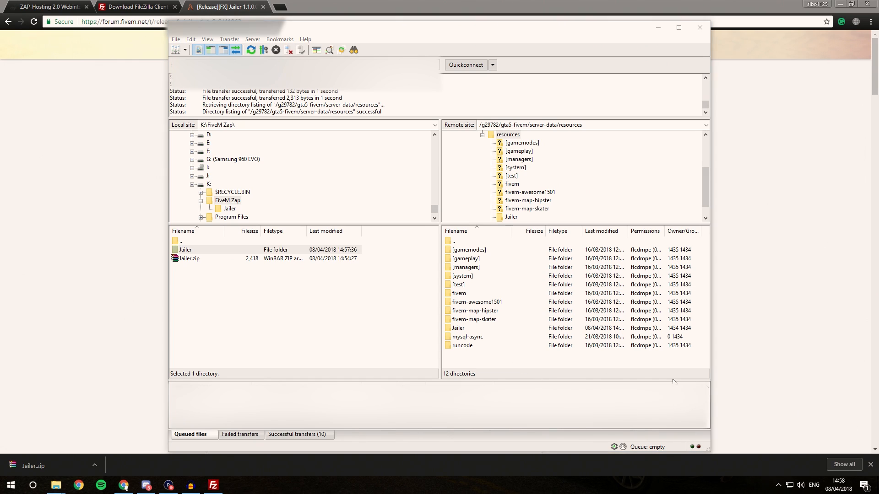
pyautogui.click(457, 330)
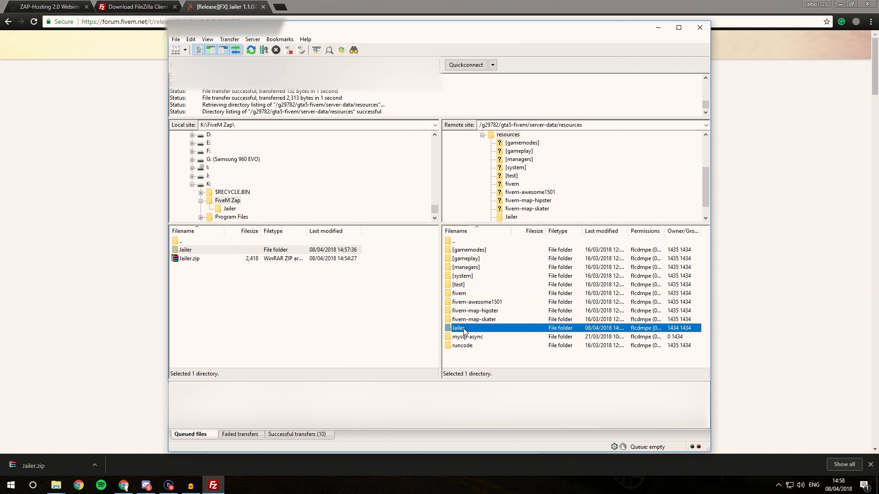
pyautogui.doubleClick(464, 329)
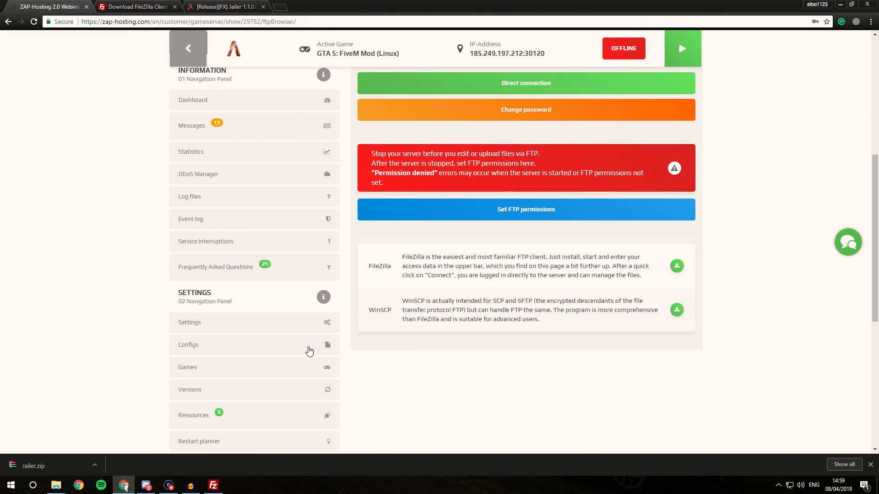
# Go back up to server-data and open server.cfg for viewing and editing
pyautogui.click(214, 485)
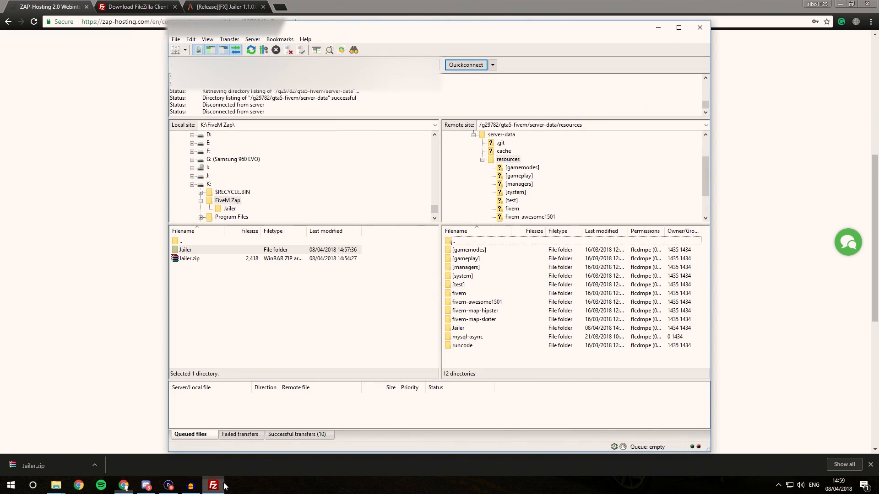
pyautogui.doubleClick(454, 241)
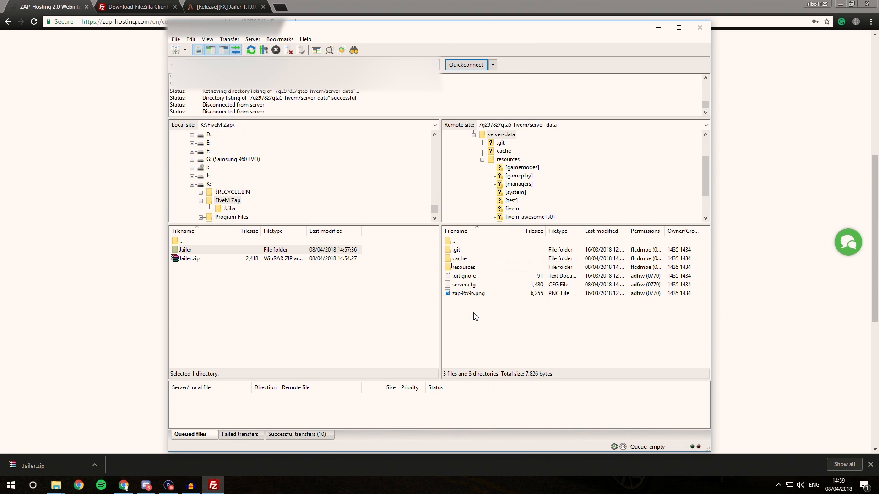
pyautogui.click(471, 286)
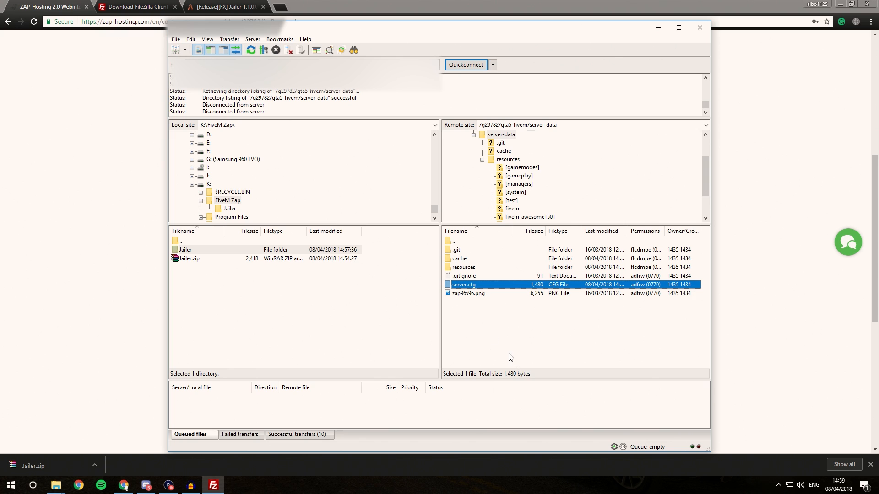
pyautogui.rightClick(468, 287)
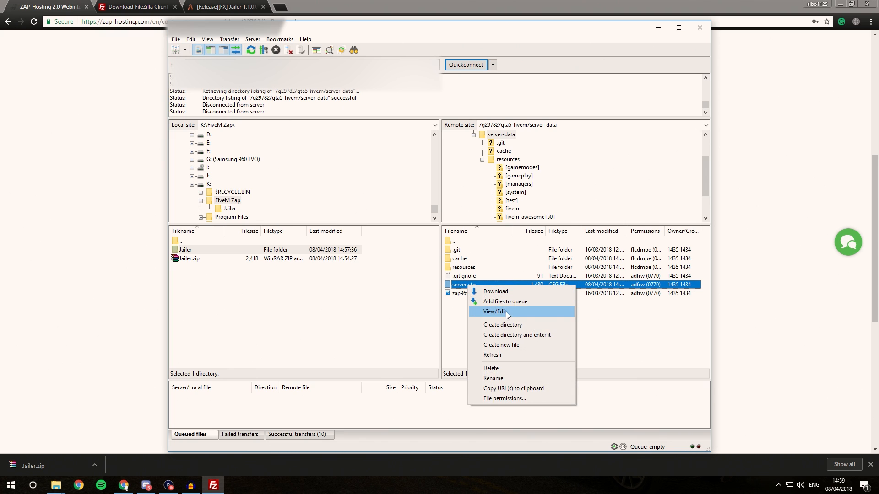
pyautogui.click(632, 343)
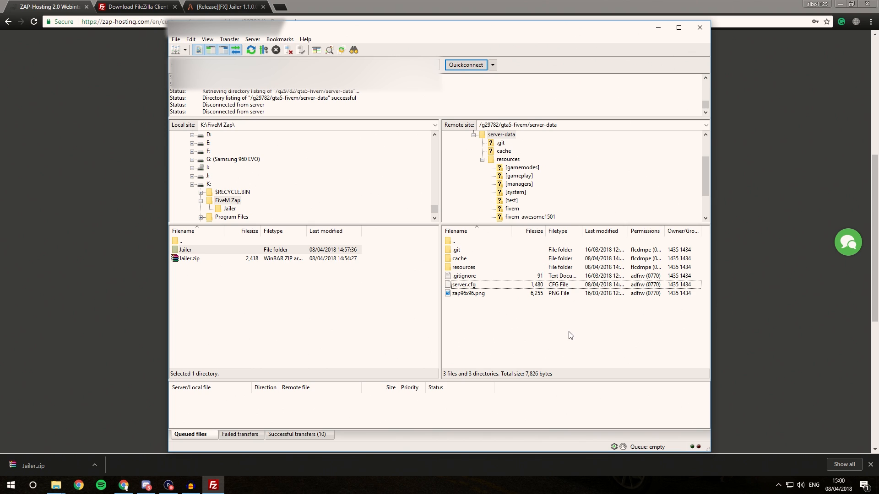
# Disconnect from the server and close FileZilla, confirming with Yes
pyautogui.click(251, 38)
pyautogui.click(263, 62)
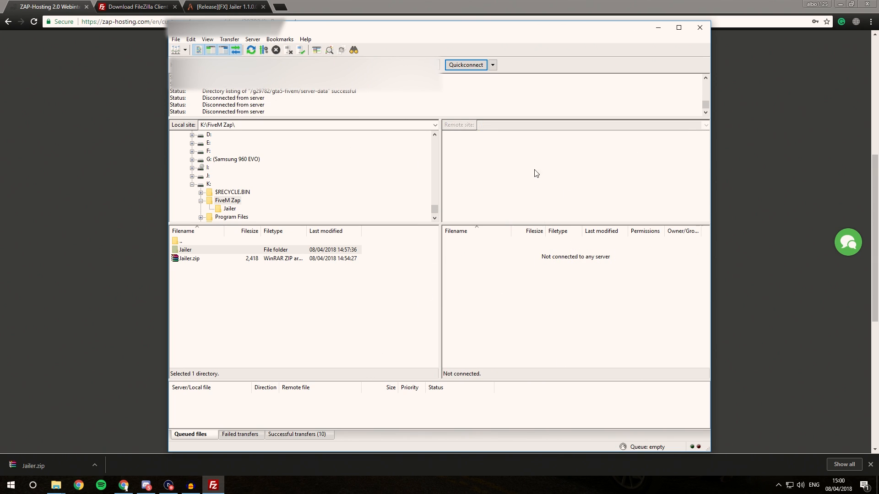
pyautogui.click(707, 29)
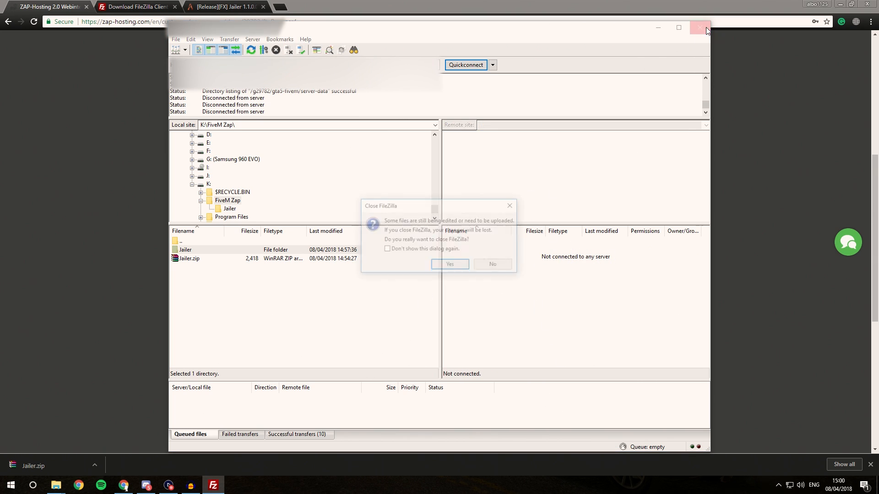
pyautogui.click(450, 266)
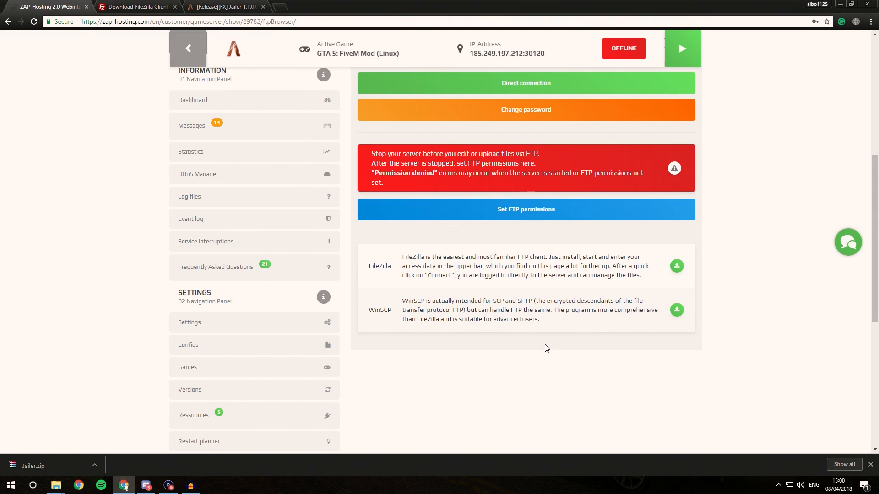
# Open server.cfg for editing from the Configs list
pyautogui.scroll(-1, 323, 356)
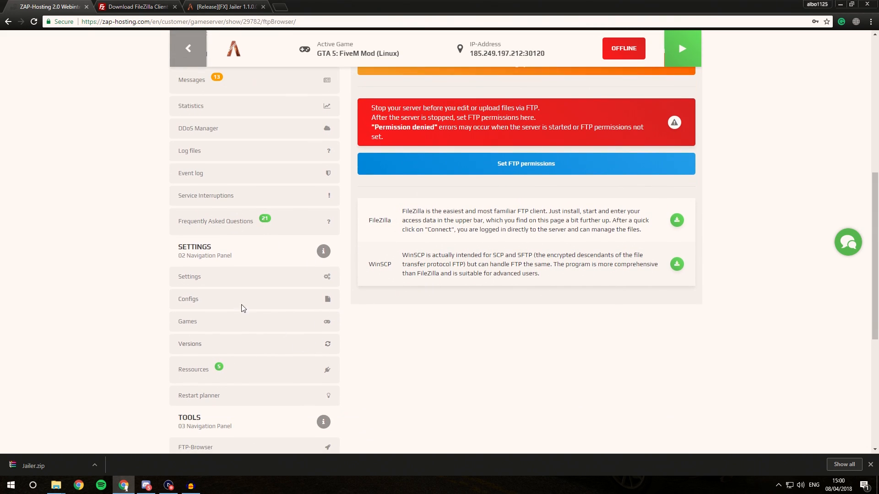
pyautogui.click(192, 300)
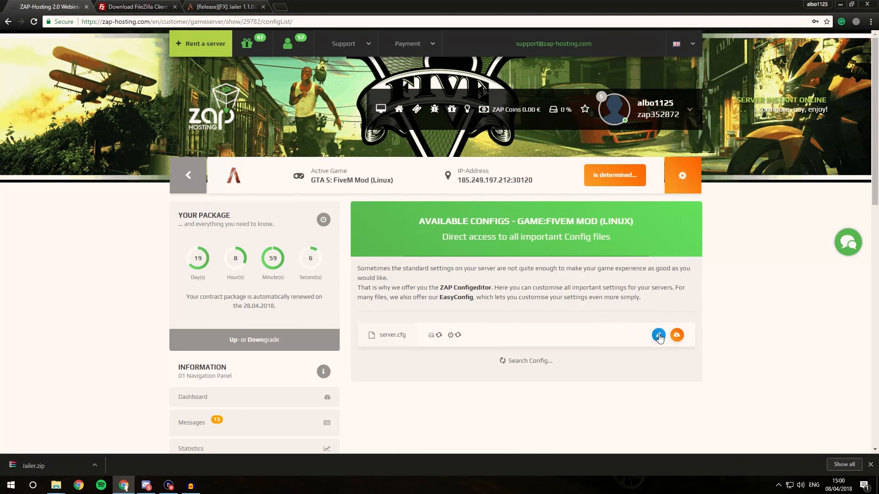
pyautogui.click(658, 336)
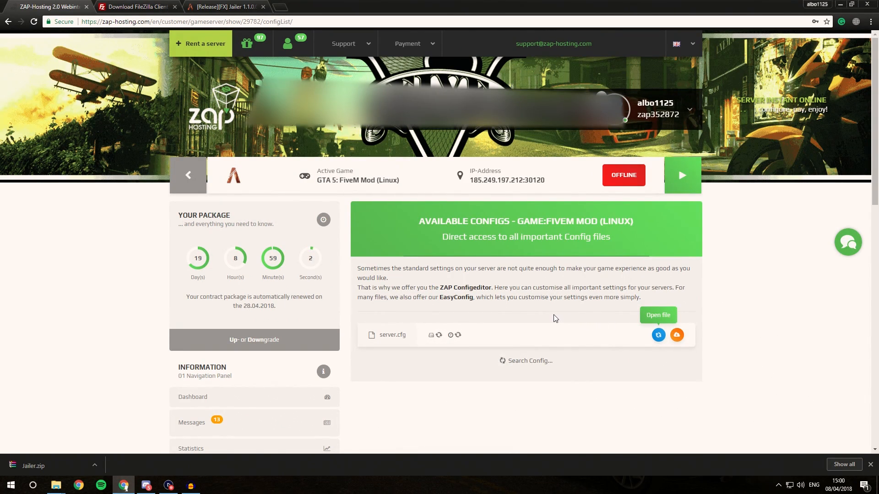
# Add a 'start Jailer' line below the custom resources marker and save server.cfg
pyautogui.scroll(-2, 357, 226)
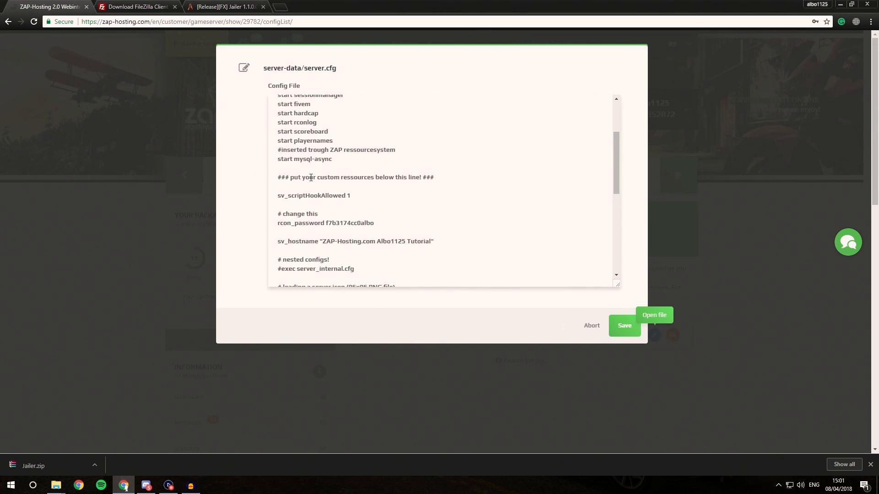
pyautogui.click(442, 180)
pyautogui.press('Return')
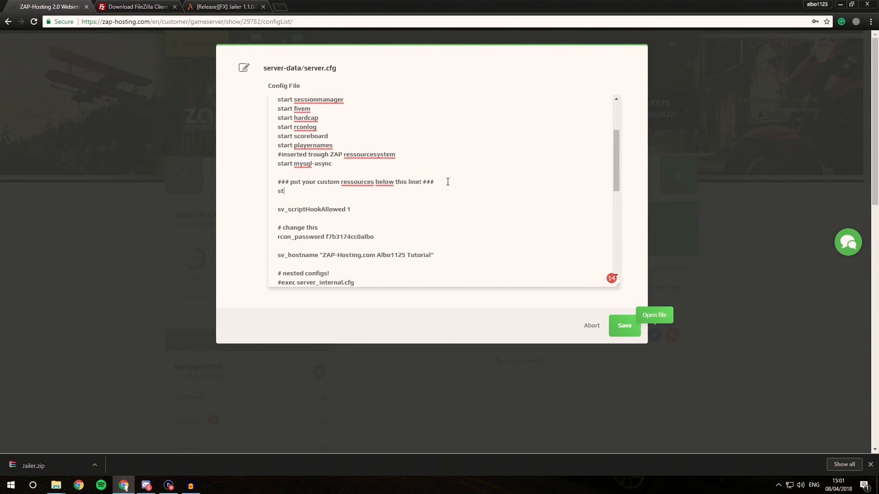
pyautogui.write('start Jailer')
pyautogui.moveTo(294, 191); pyautogui.dragTo(311, 191)
pyautogui.click(311, 192)
pyautogui.click(625, 329)
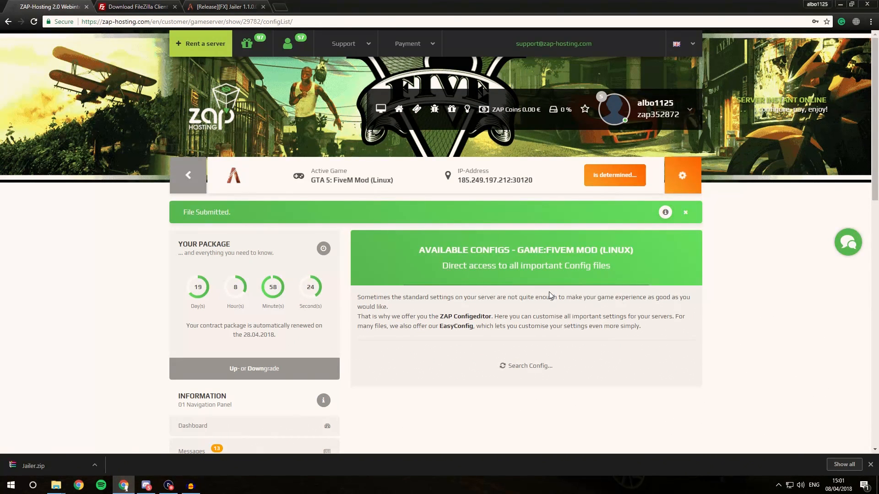
# Dismiss the notices, start the game server, and copy its IP address and port
pyautogui.click(687, 215)
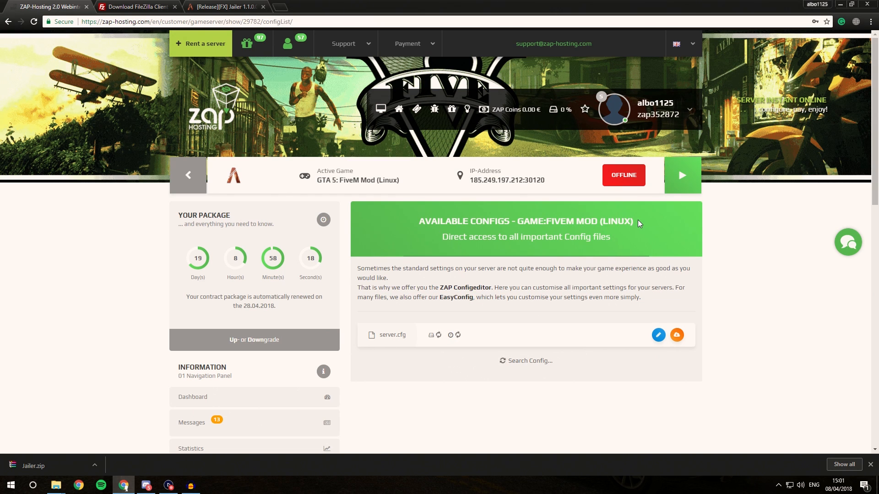
pyautogui.click(681, 178)
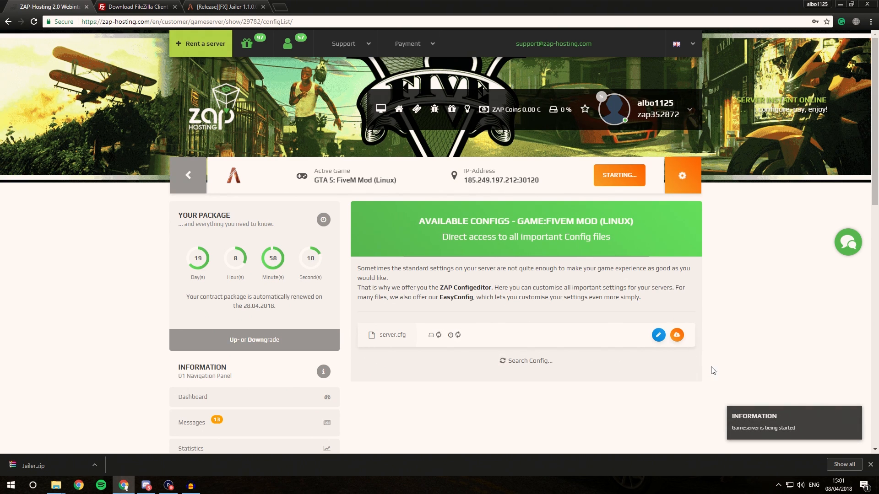
pyautogui.click(868, 464)
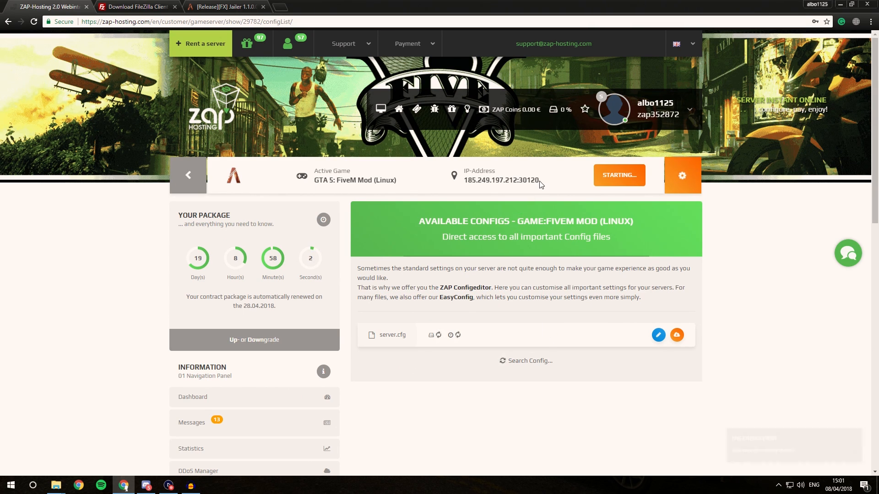
pyautogui.moveTo(541, 180); pyautogui.dragTo(465, 181)
pyautogui.hotkey('ctrl', 'c')
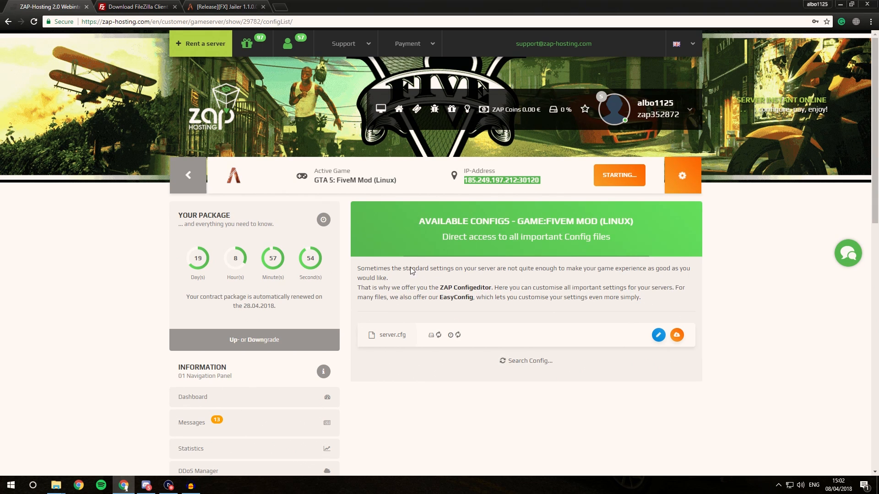
pyautogui.click(483, 228)
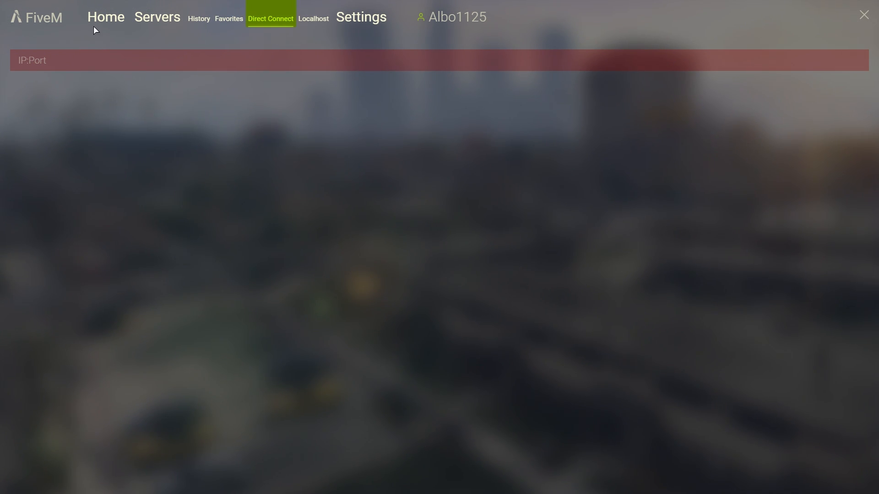
# Paste 185.249.197.212:30120 into Direct Connect and connect to the tutorial server
pyautogui.click(54, 60)
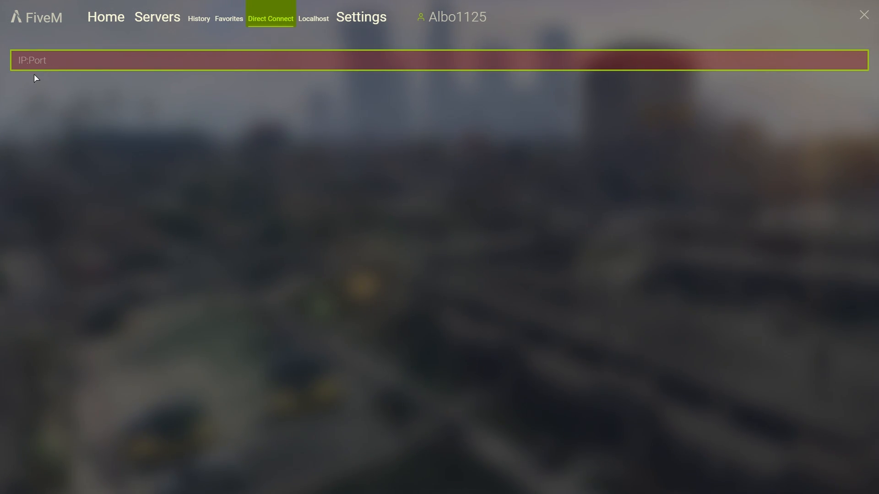
pyautogui.hotkey('ctrl', 'v')
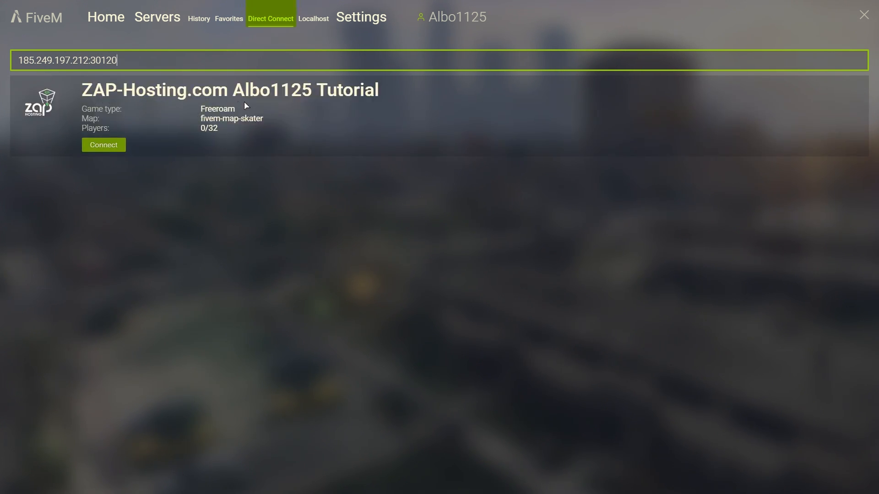
pyautogui.click(114, 145)
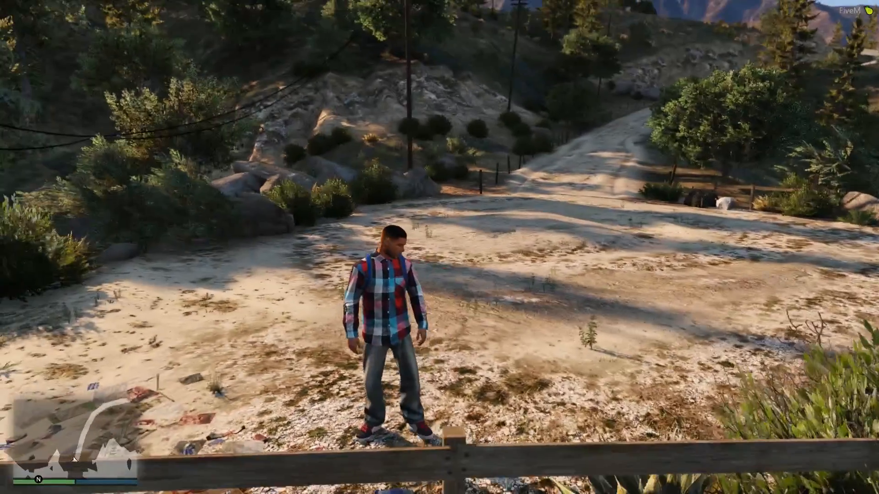
# Run the character along the prison road to the fence and submit the unjail command in chat
pyautogui.press('w')
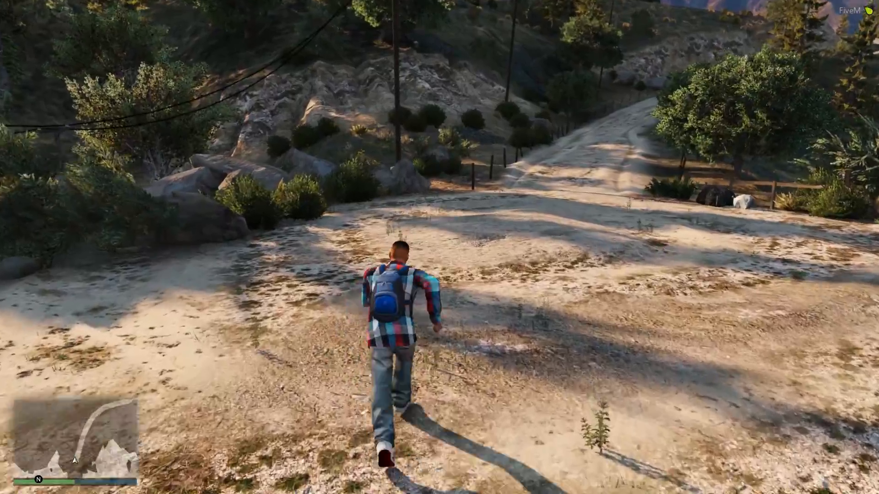
pyautogui.press('Up')
pyautogui.press('d')
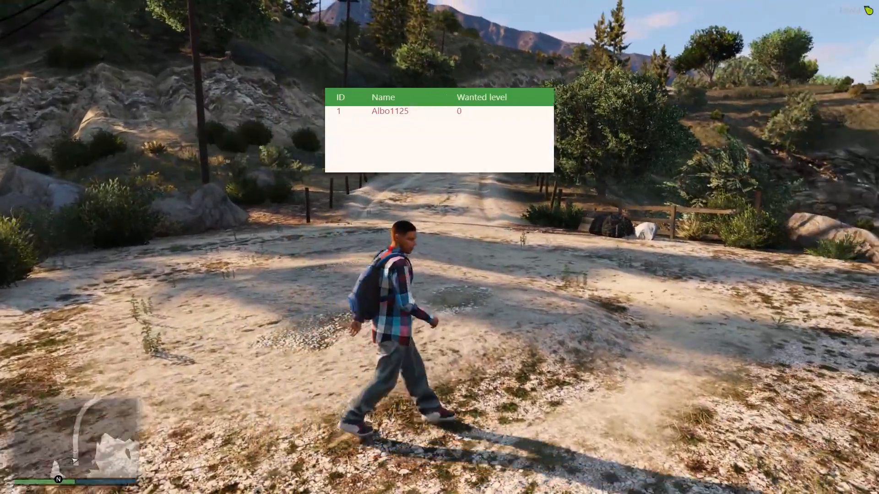
pyautogui.press('w')
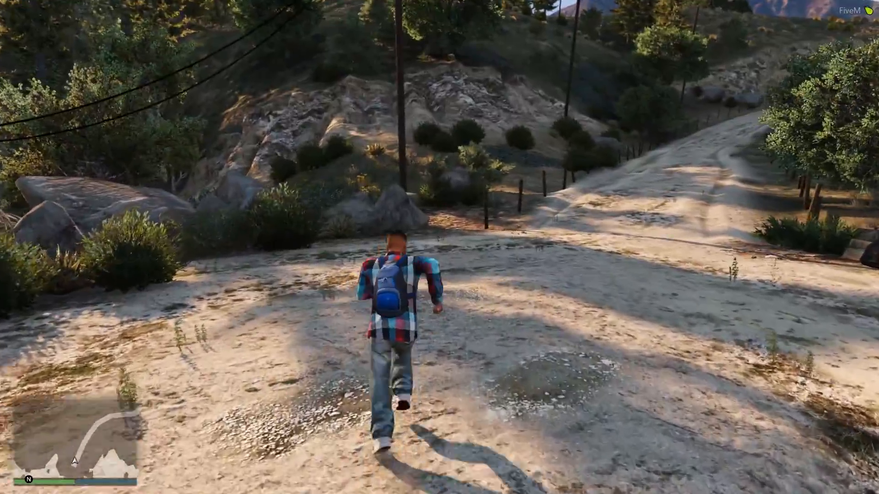
pyautogui.press('shift')
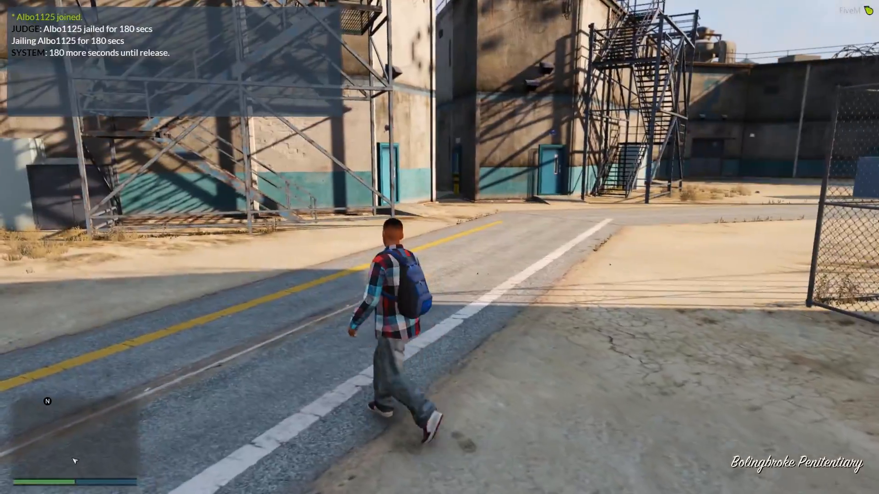
pyautogui.press('w')
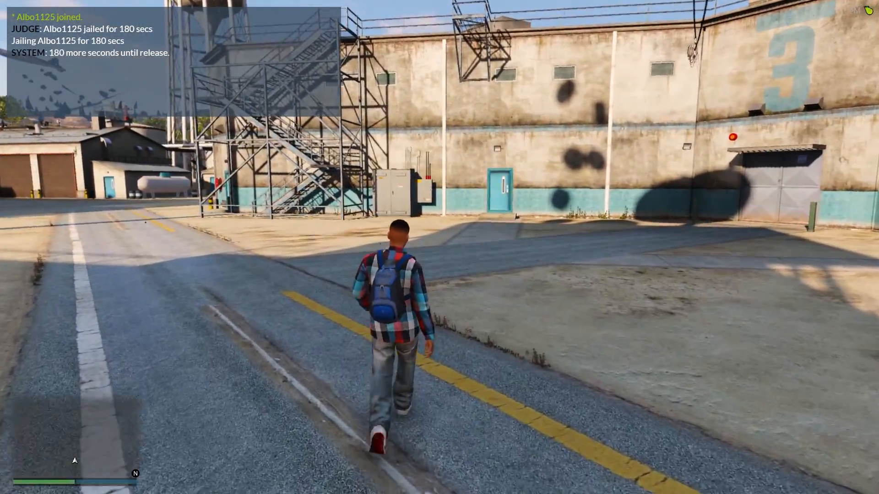
pyautogui.press('w')
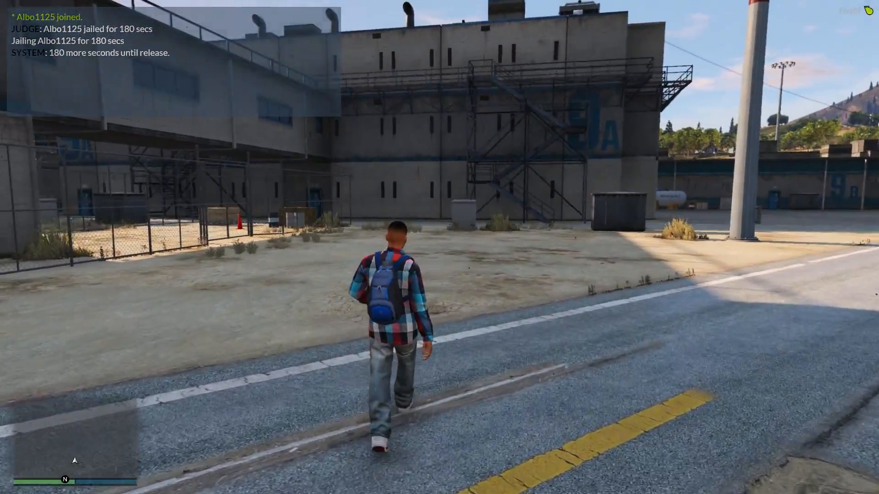
pyautogui.press('w')
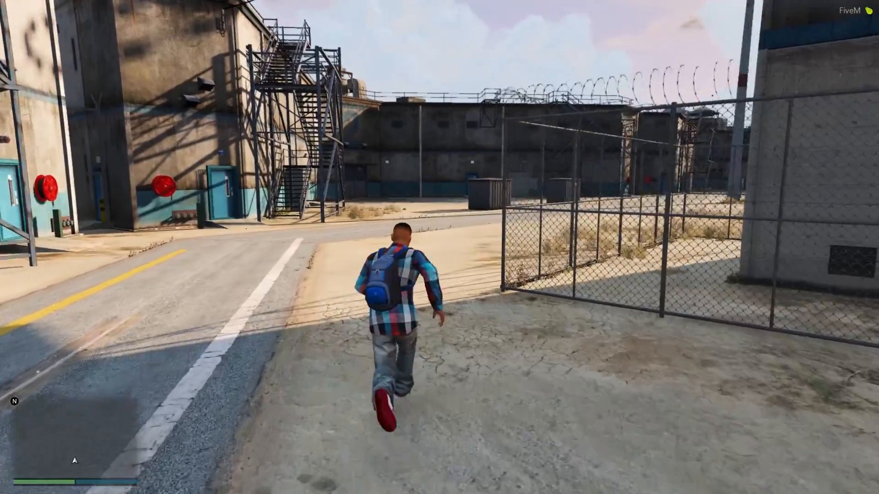
pyautogui.press('w')
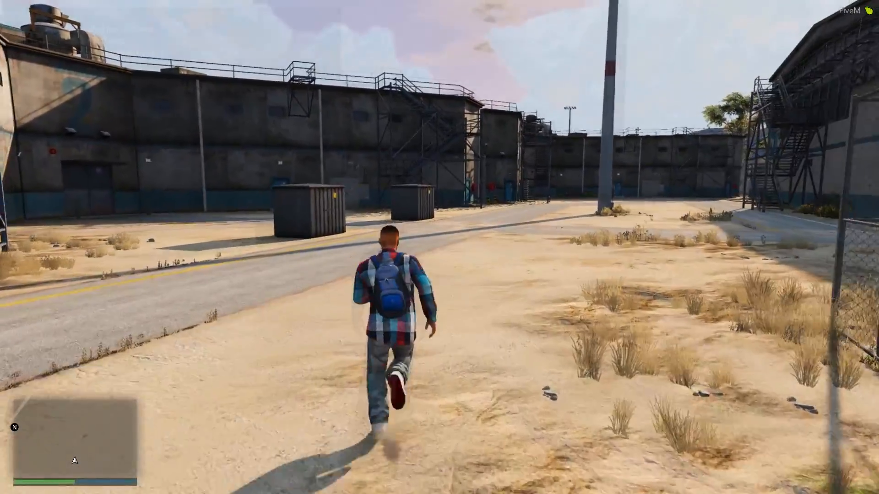
pyautogui.press('t')
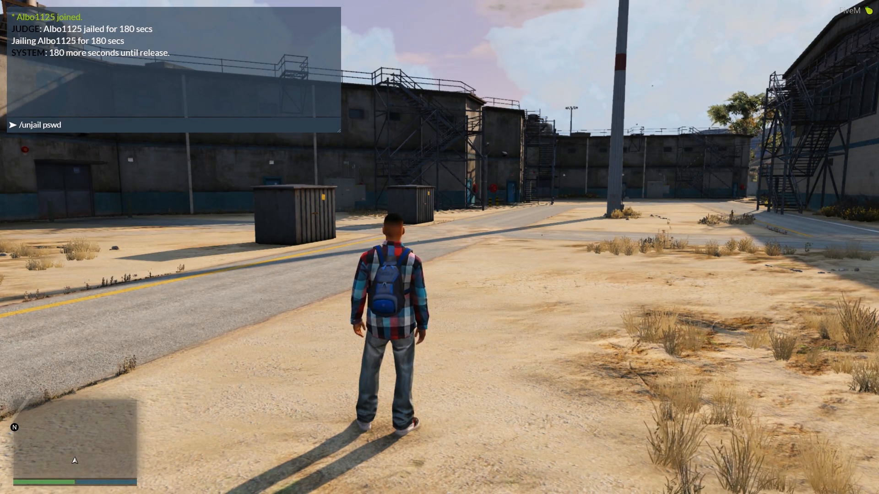
pyautogui.press('Return')
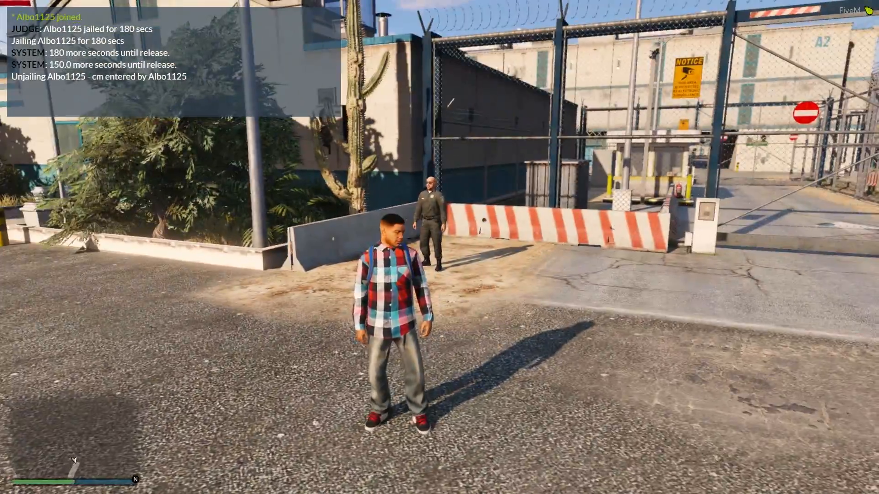
# Walk the character across the parking lot and up to the prison gate
pyautogui.press('w')
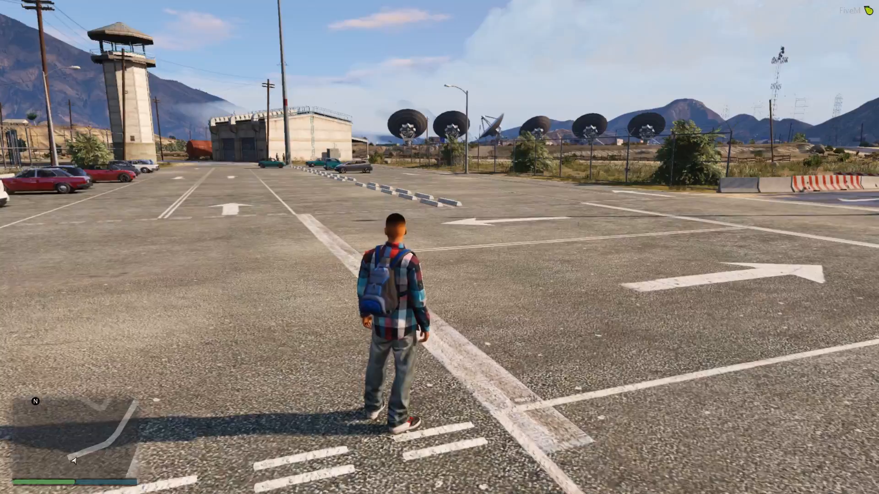
pyautogui.press('w')
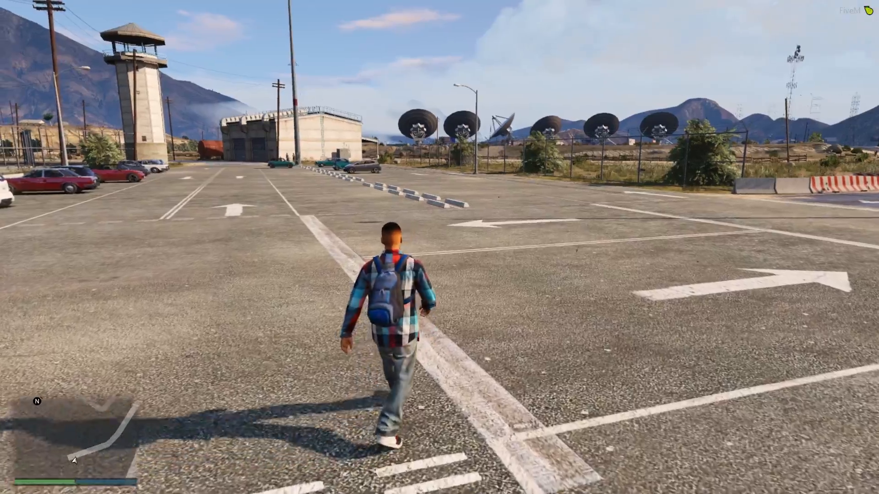
pyautogui.press('d')
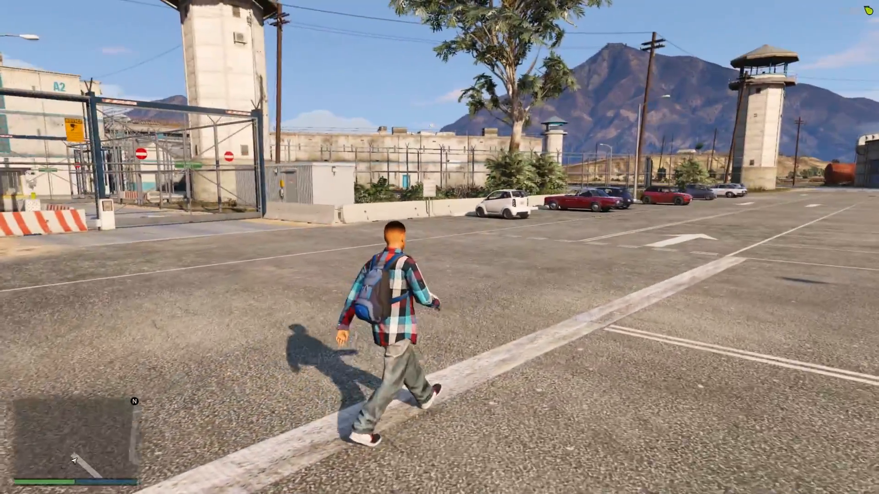
pyautogui.press('w')
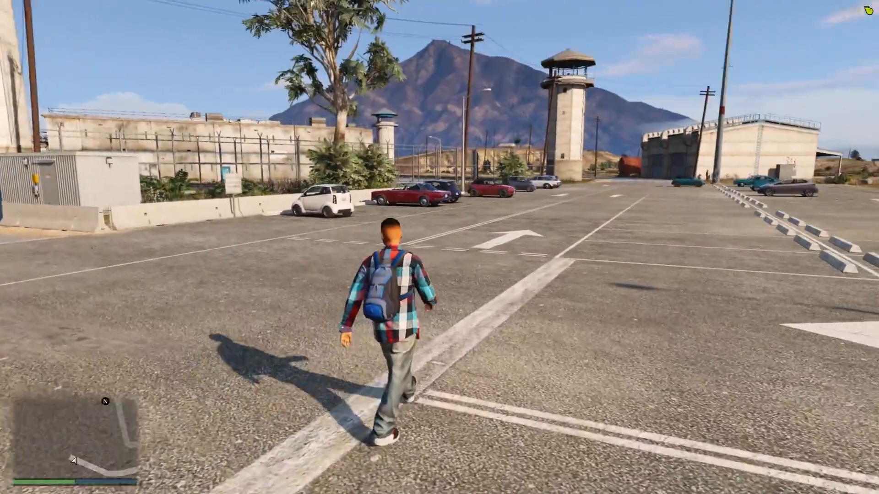
pyautogui.press('w')
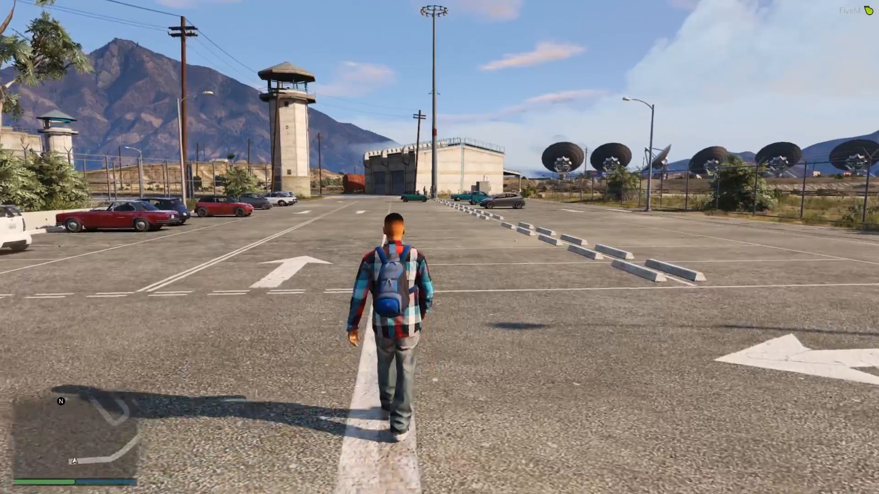
pyautogui.press('w')
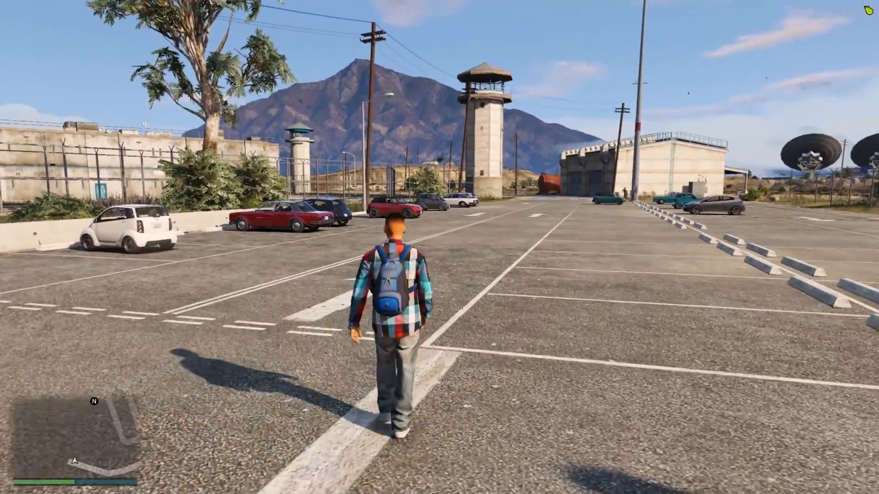
pyautogui.press('w')
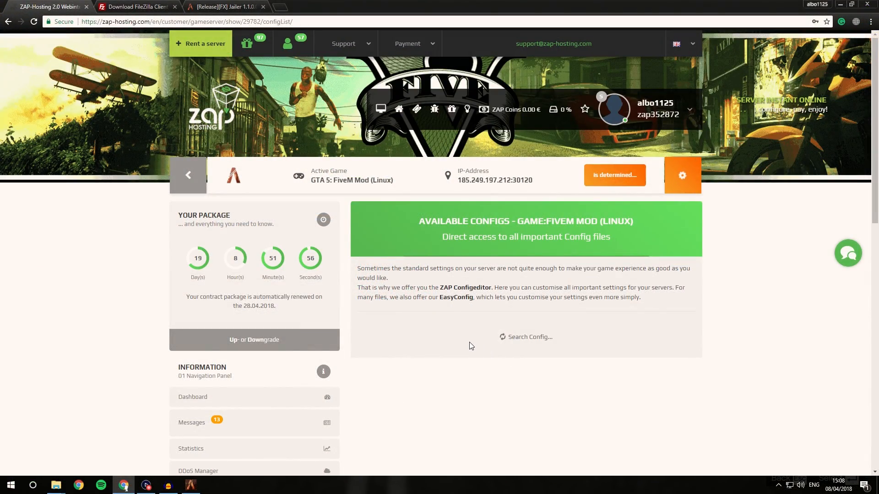
# Scroll down the Configs page to the sidebar's Tools section
pyautogui.scroll(-5, 454, 338)
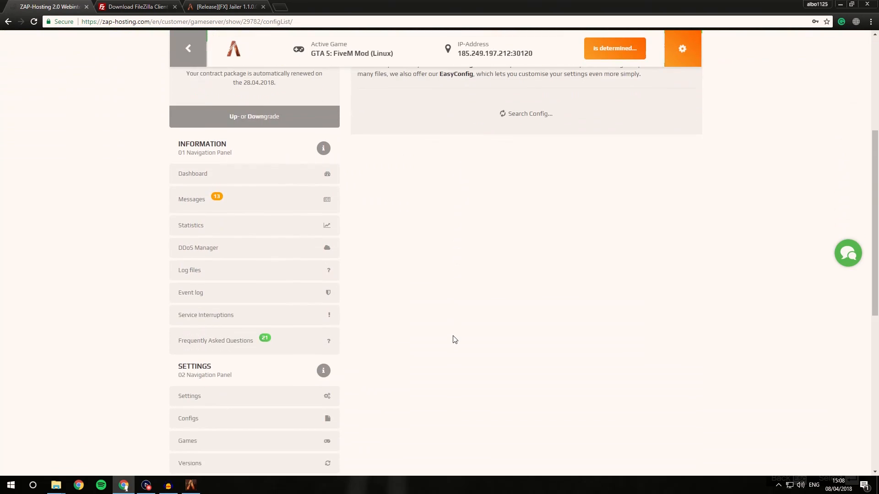
pyautogui.scroll(-4, 455, 339)
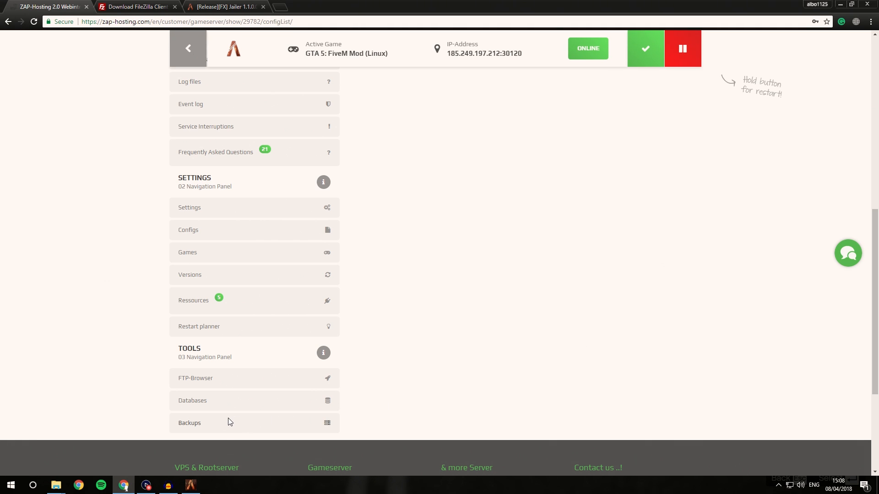
# Go to Databases under Tools and manage the server's MariaDB database in phpMyAdmin
pyautogui.click(199, 405)
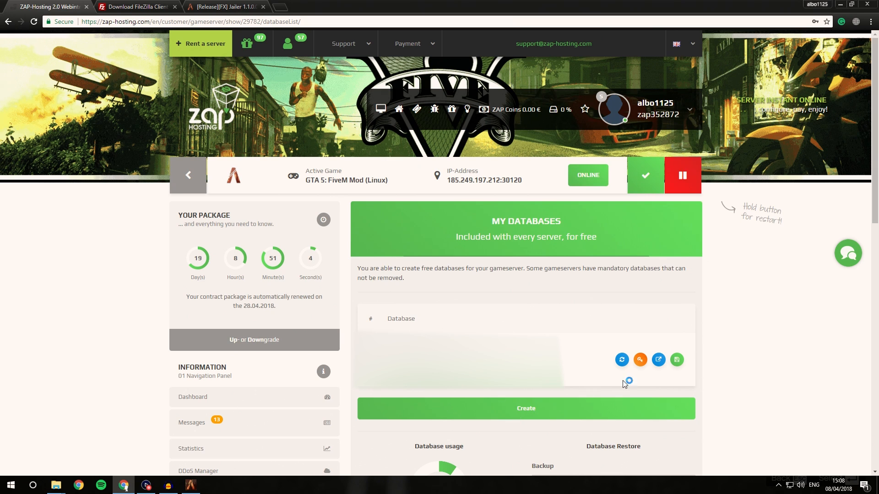
pyautogui.click(659, 360)
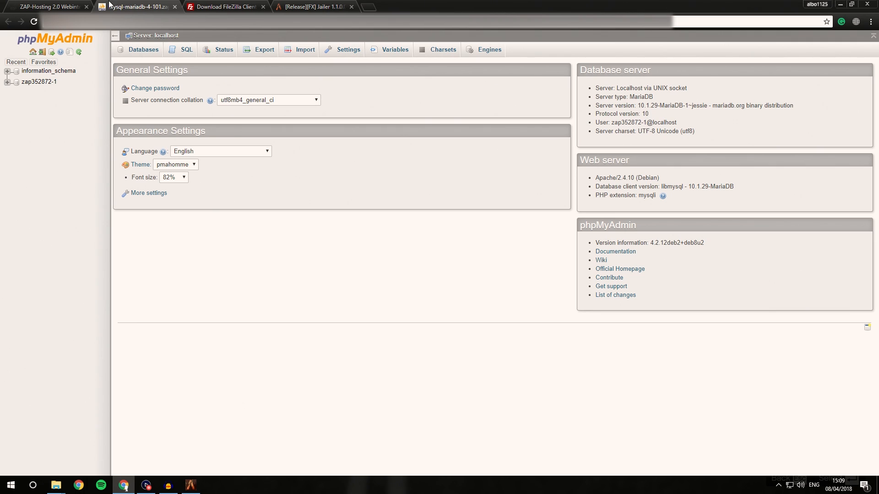
# Close the phpMyAdmin tab to return to My Databases
pyautogui.click(175, 6)
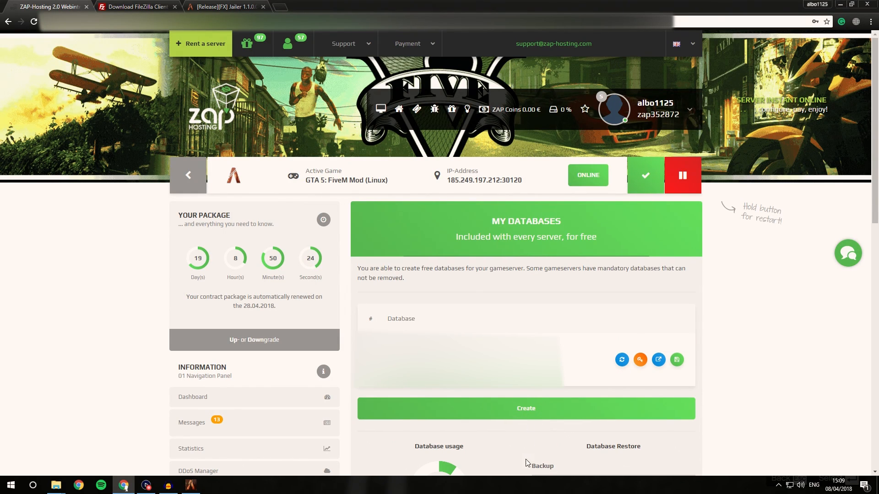
# Open the INFORMATION overview, then reach the customer dashboard listing the GTA 5: FiveM Mod (Linux) gameserver
pyautogui.click(275, 378)
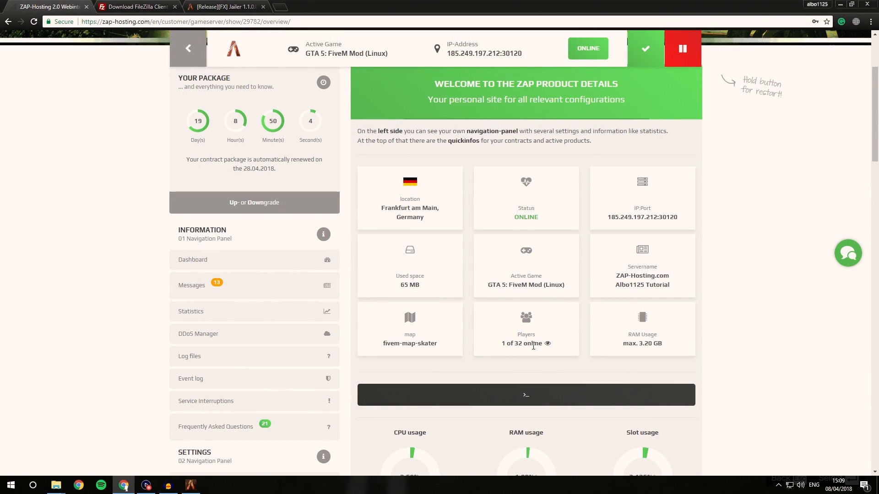
pyautogui.moveTo(187, 489)
pyautogui.scroll(-6, 521, 306)
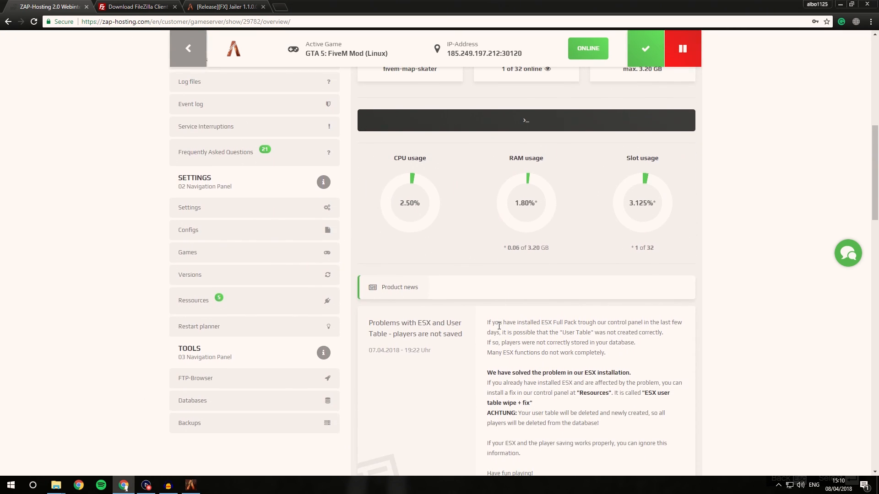
pyautogui.scroll(3, 498, 326)
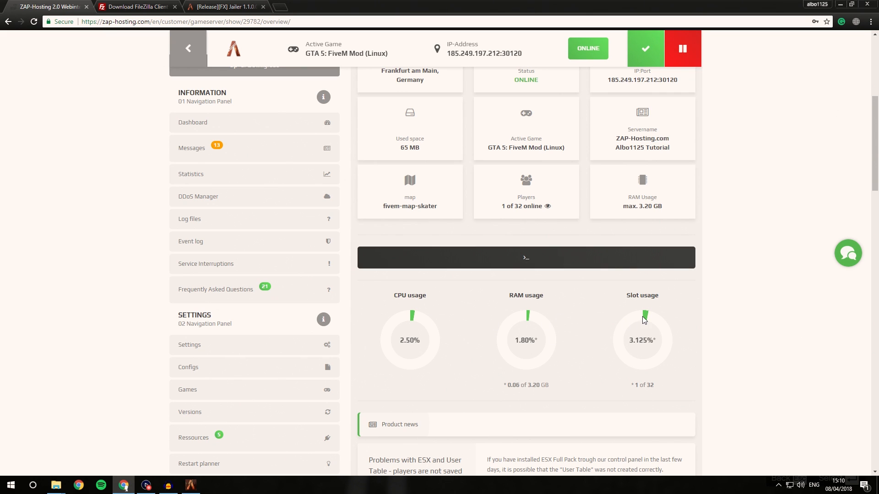
pyautogui.scroll(2, 568, 344)
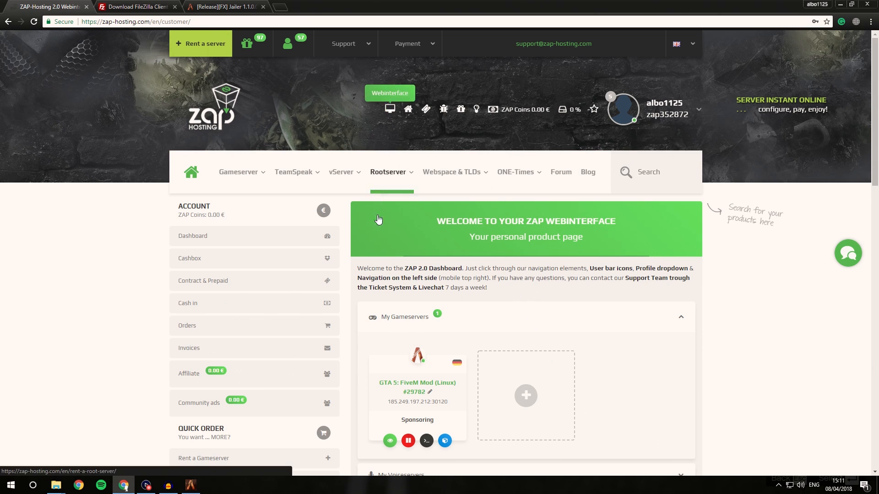
# Open the server console and send the command 'restart Jailer'
pyautogui.scroll(-3, 378, 220)
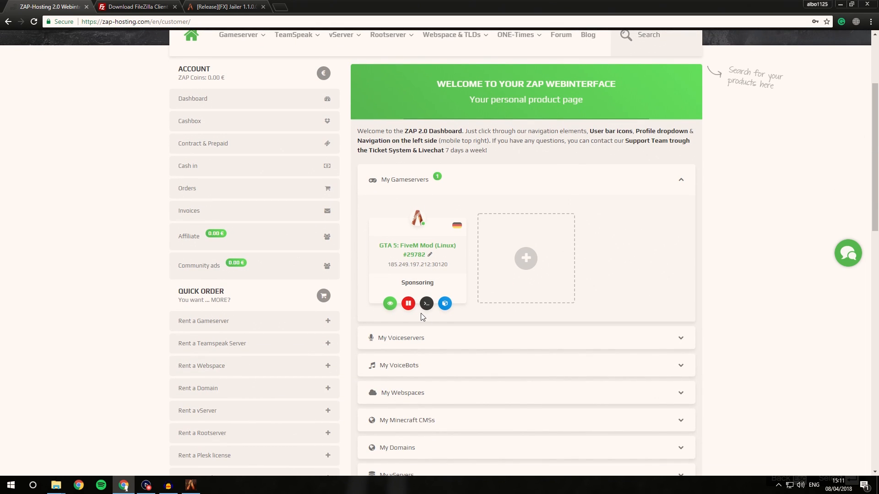
pyautogui.click(426, 303)
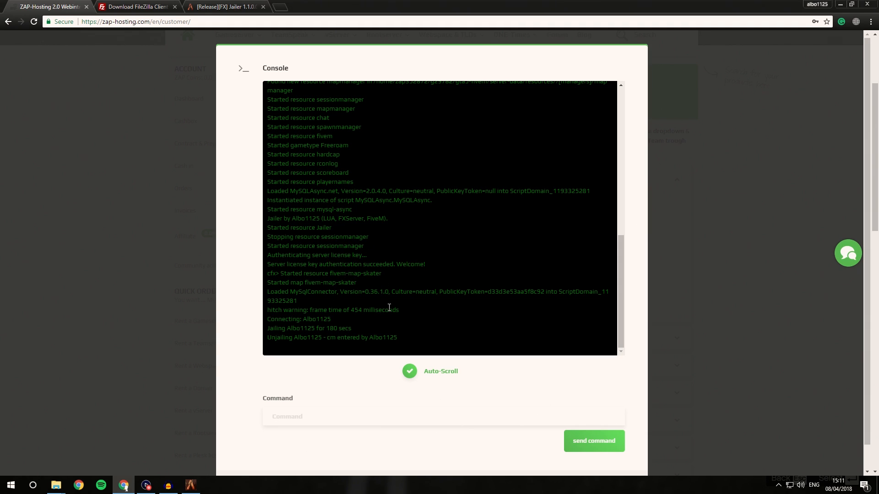
pyautogui.click(306, 415)
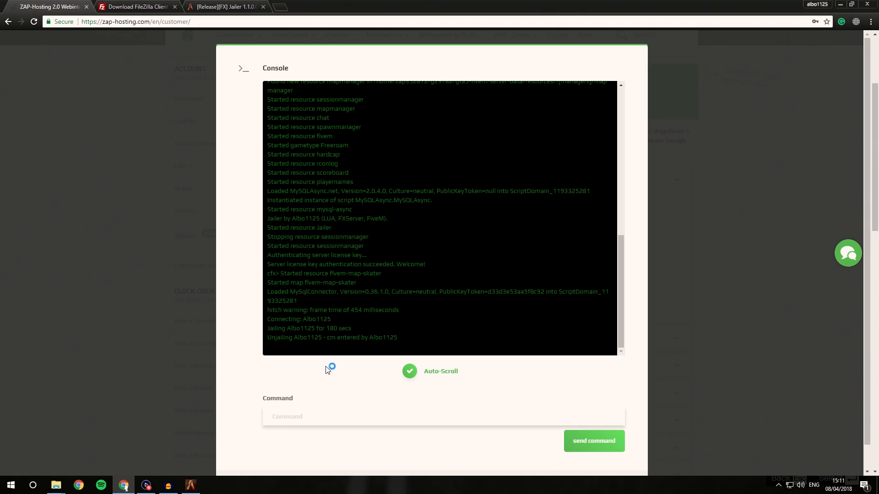
pyautogui.write('restart Jailer')
pyautogui.click(599, 446)
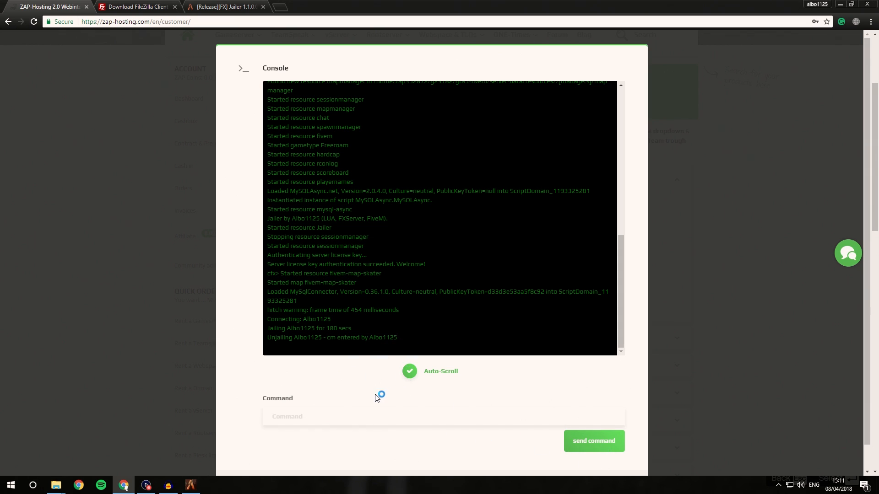
# Turn off console Auto-Scroll and refocus the command field
pyautogui.scroll(-1, 375, 394)
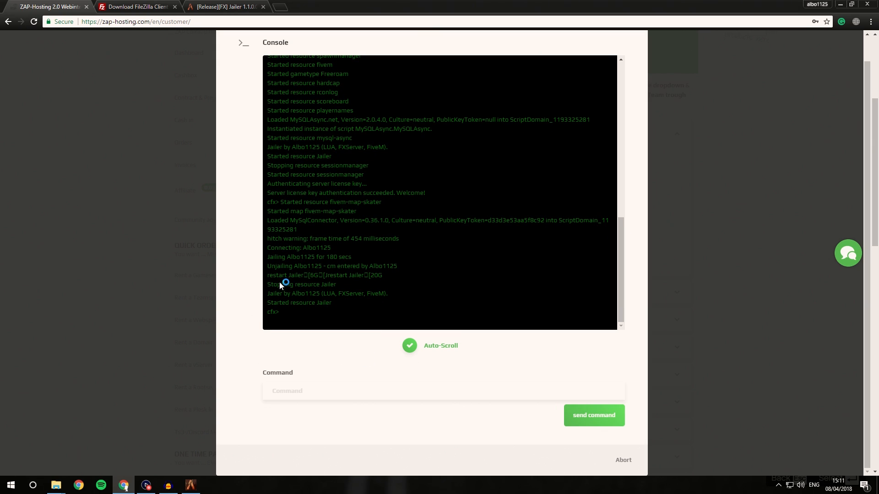
pyautogui.click(308, 301)
pyautogui.click(303, 393)
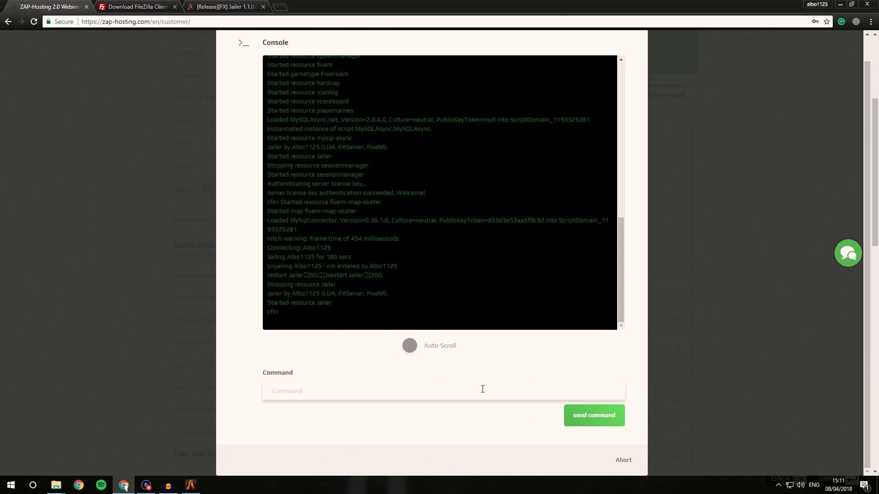
pyautogui.click(380, 398)
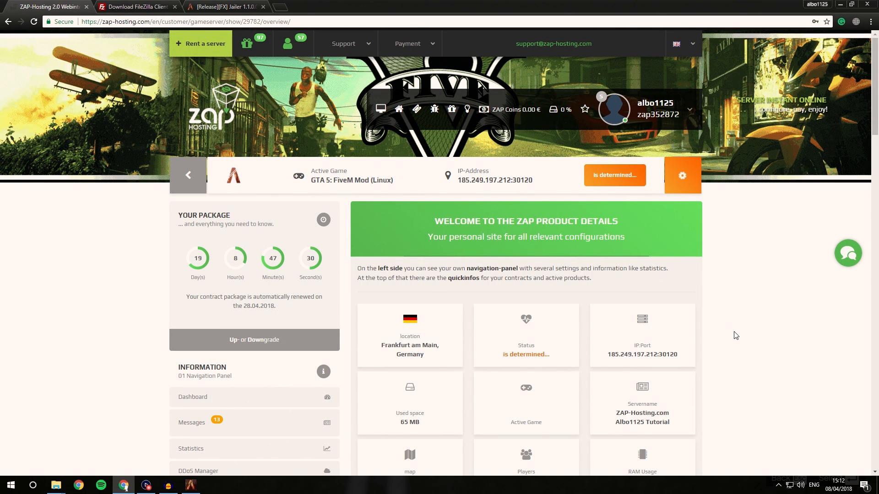
# Scroll the overview until it shows ONLINE with 1/32 players on fivem-map-skater
pyautogui.scroll(-1, 696, 348)
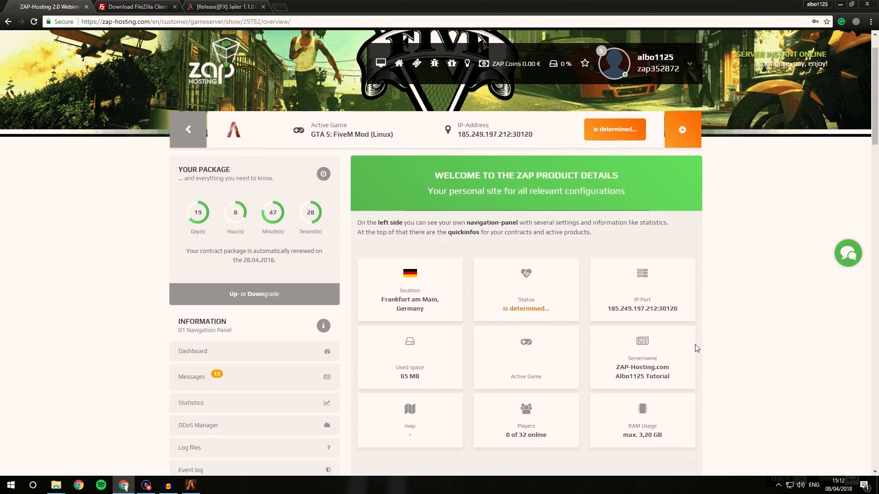
pyautogui.scroll(-1, 696, 348)
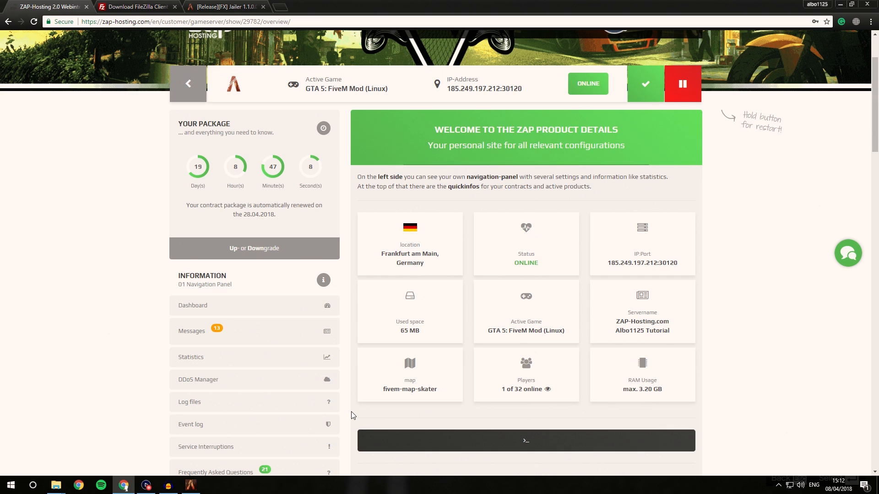
pyautogui.scroll(1, 351, 411)
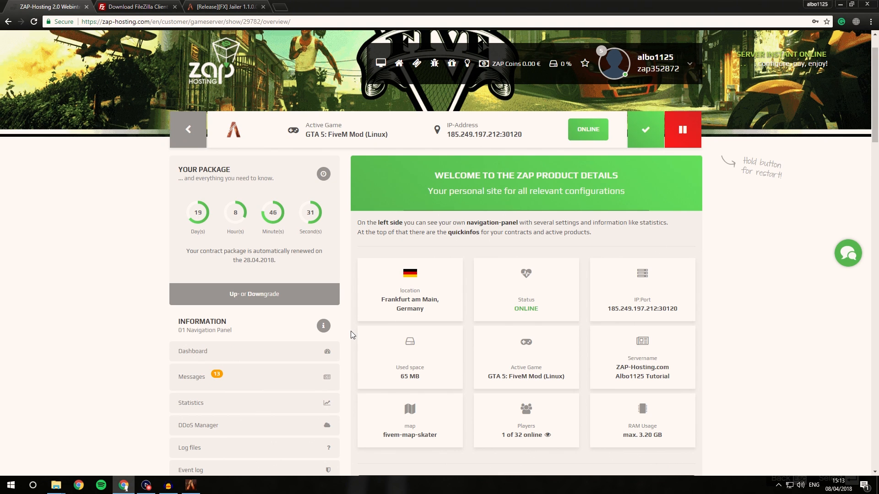
pyautogui.scroll(1, 351, 331)
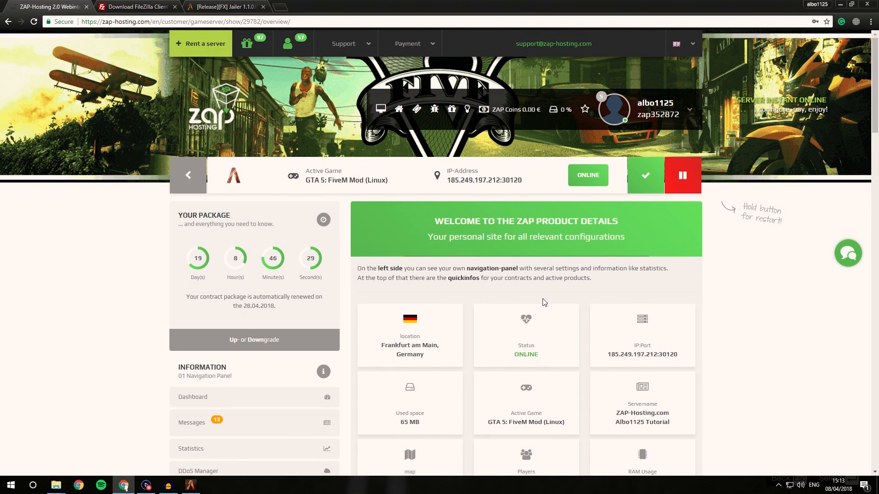